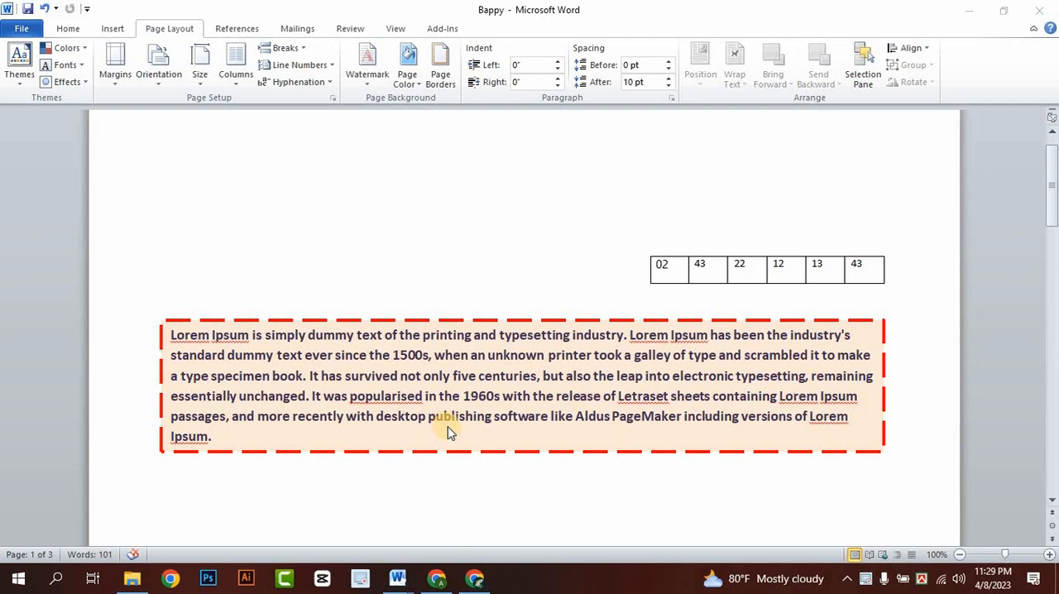
- Delete the dashed Lorem Ipsum text box and the table of numbers from the page
click(464, 343)
click(323, 294)
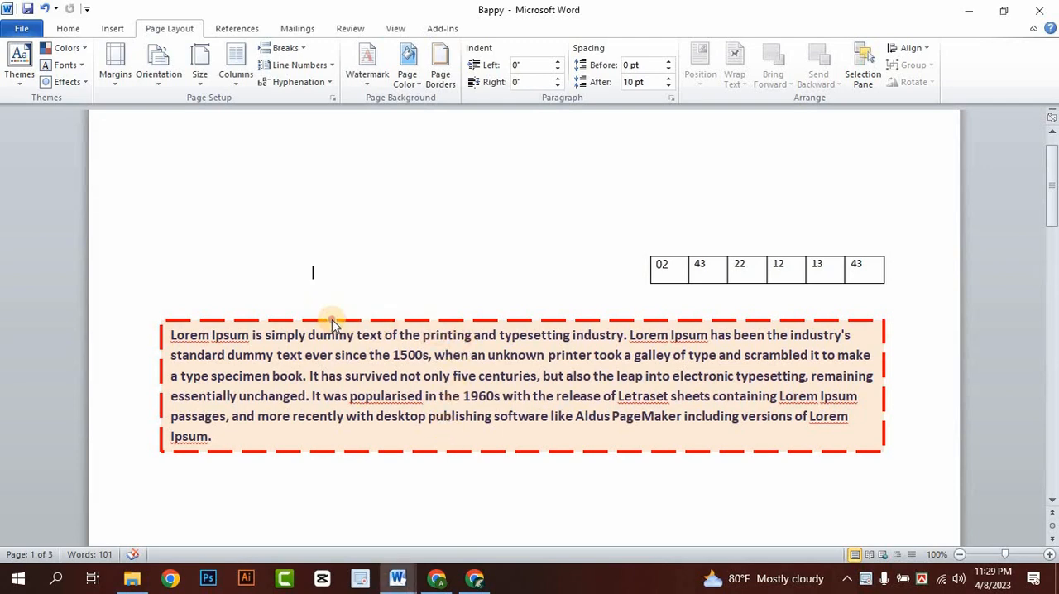
mouse_move(341, 323)
mouse_down()
mouse_move(397, 345)
mouse_move(406, 364)
mouse_move(286, 326)
mouse_move(410, 351)
mouse_move(323, 356)
mouse_move(288, 329)
mouse_up()
drag(290, 330, 338, 333)
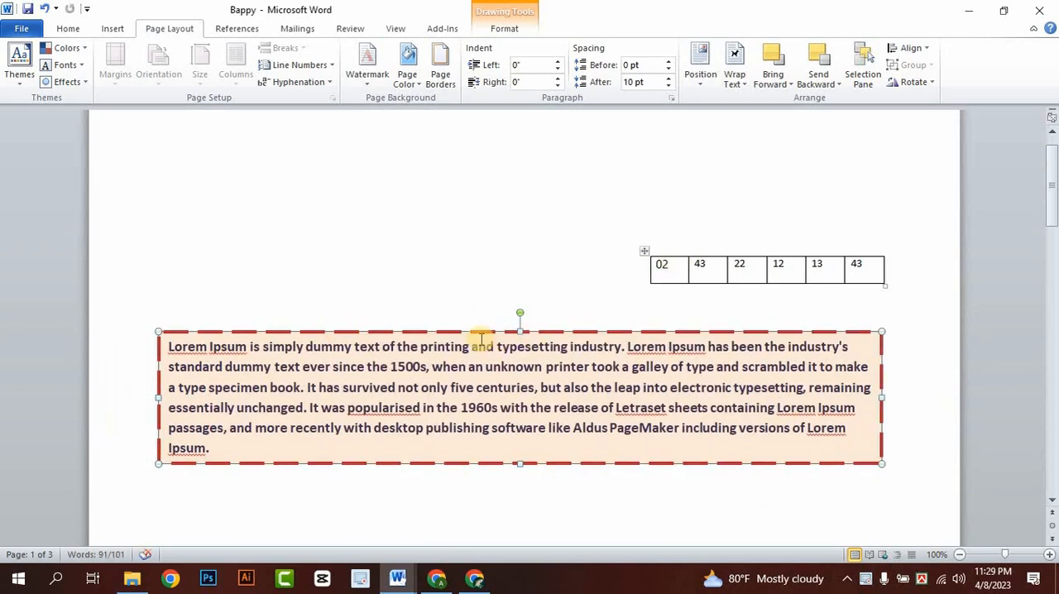
key(Delete)
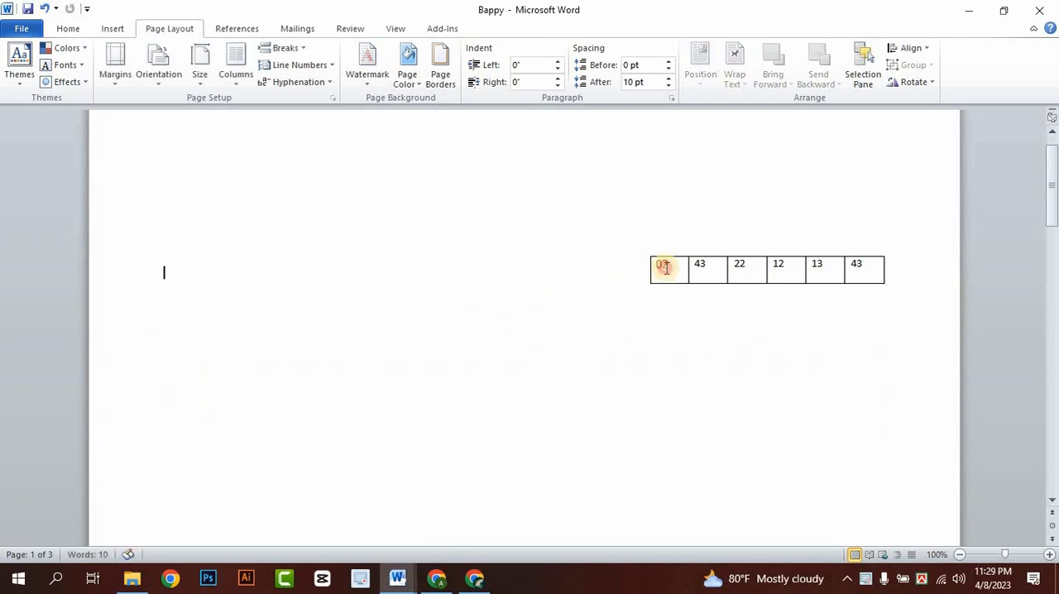
click(667, 265)
key(Delete)
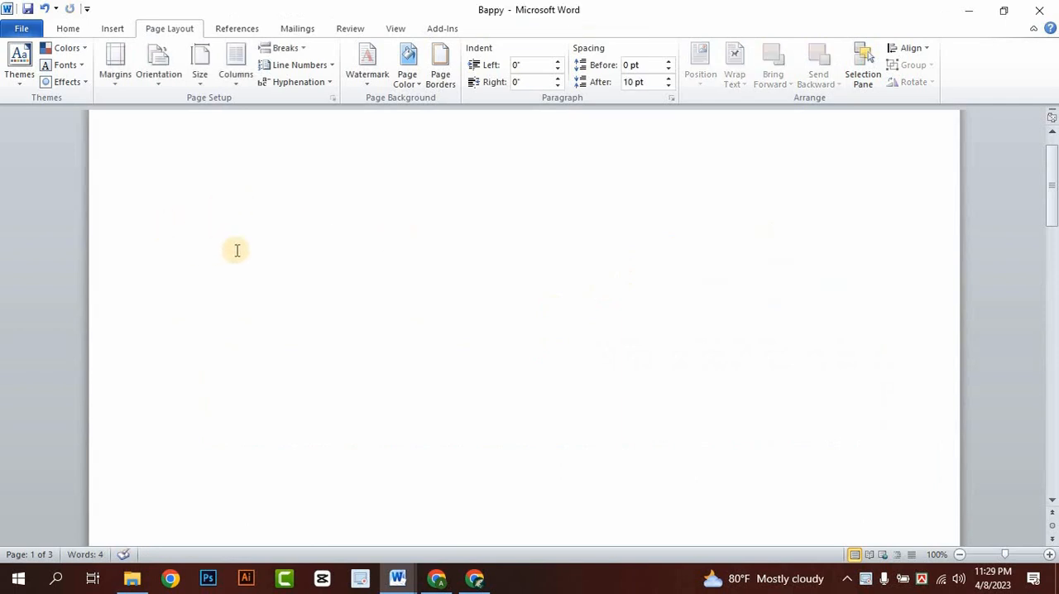
- Draw a text box about 1.53" high and 3.38" wide near the page's upper-left corner
click(66, 30)
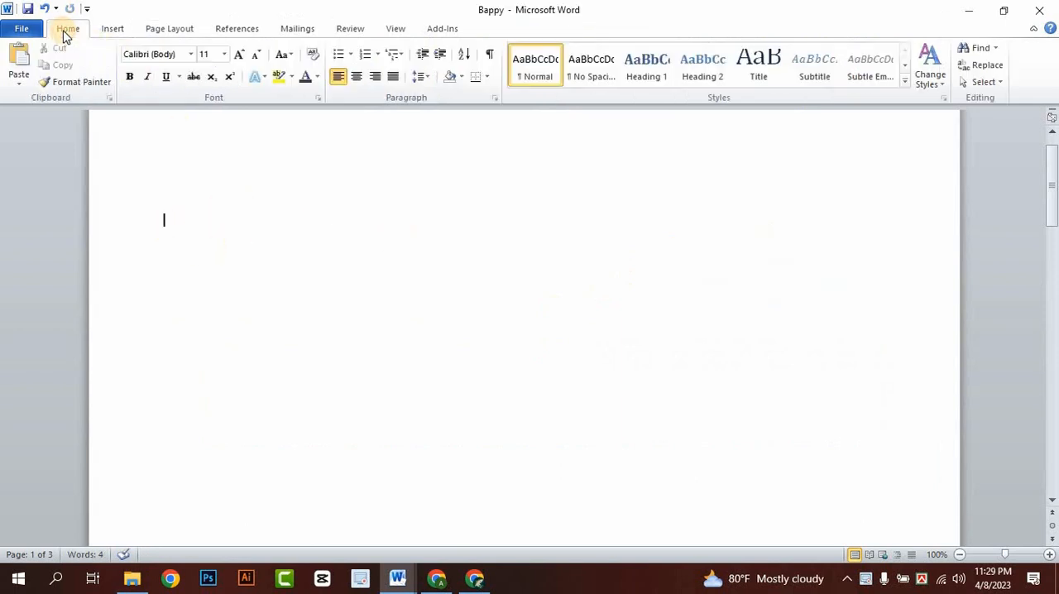
click(113, 29)
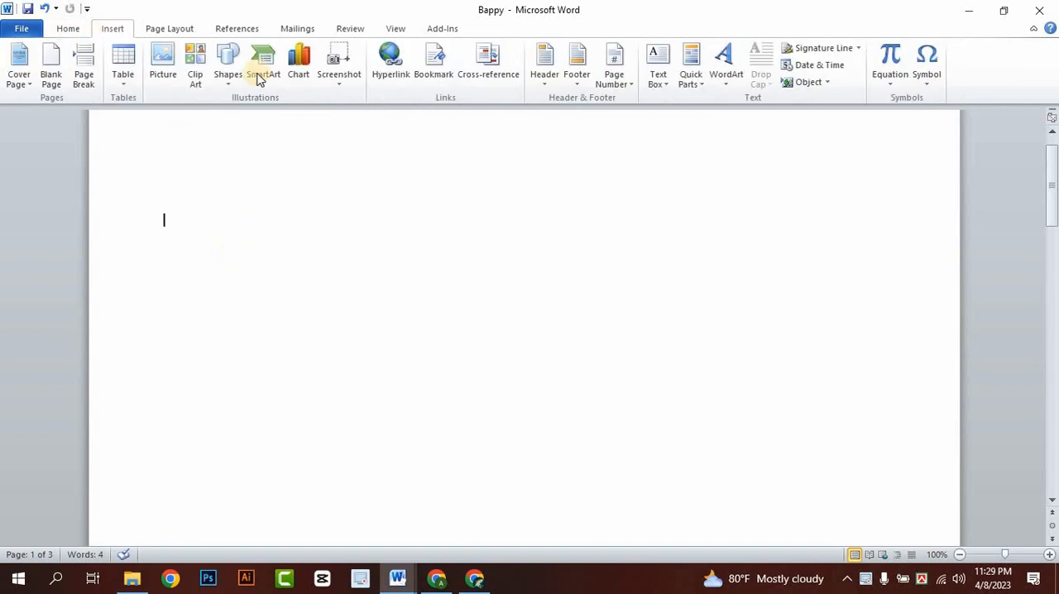
click(656, 83)
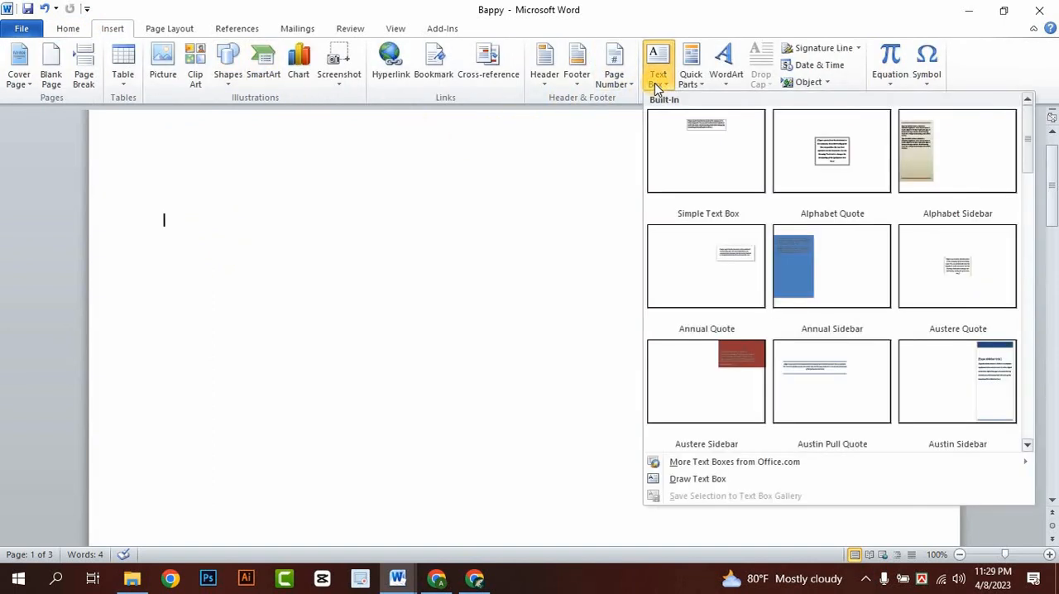
click(689, 482)
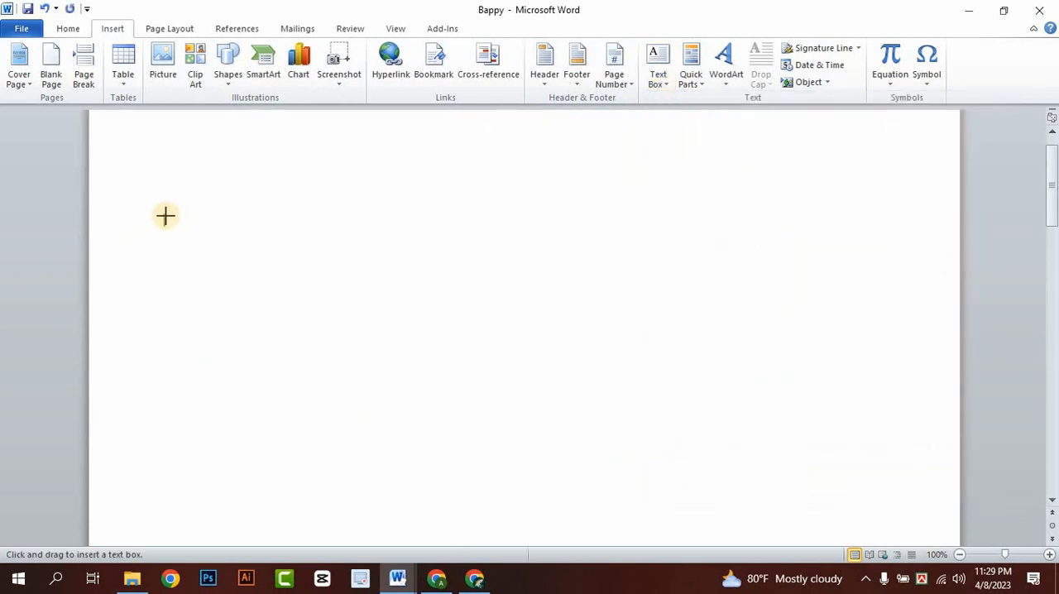
mouse_move(130, 163)
mouse_down()
mouse_move(190, 177)
mouse_move(353, 298)
mouse_move(381, 276)
mouse_up()
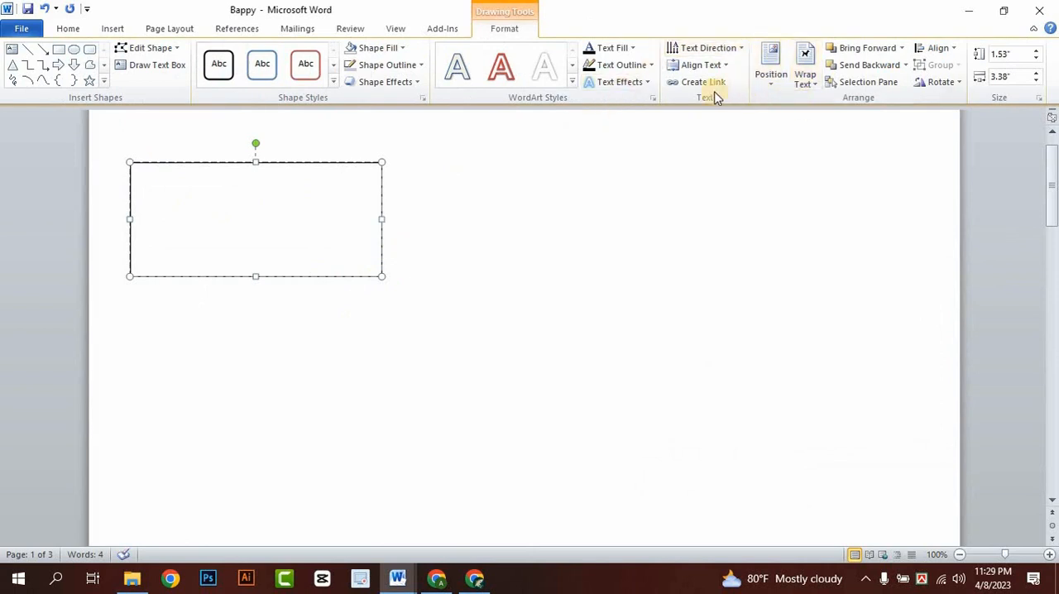
- Draw a second text box about 2.54" high and 8.67" wide below the first one
click(113, 28)
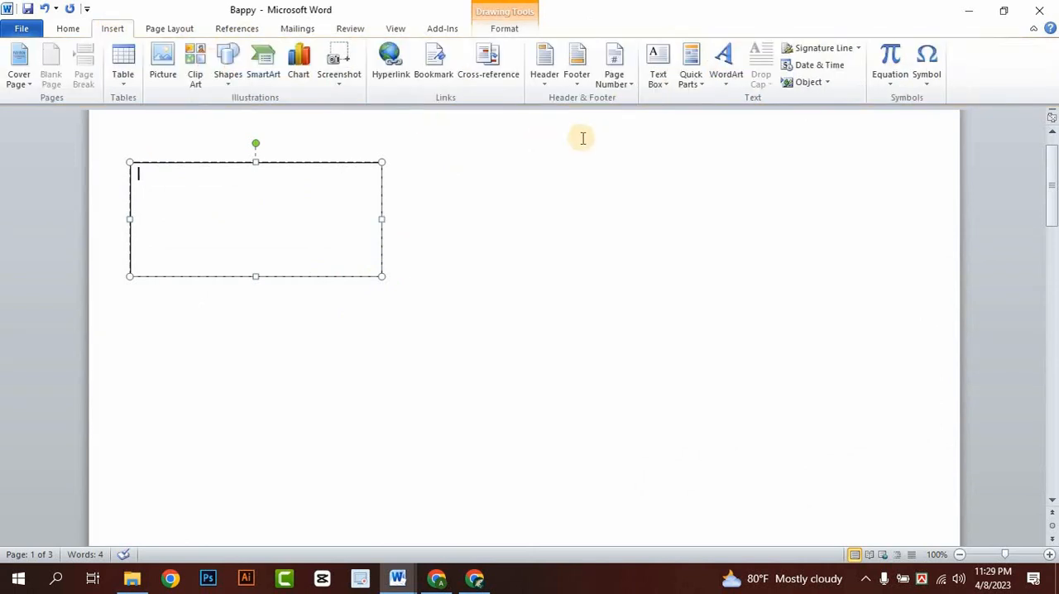
click(665, 81)
click(667, 115)
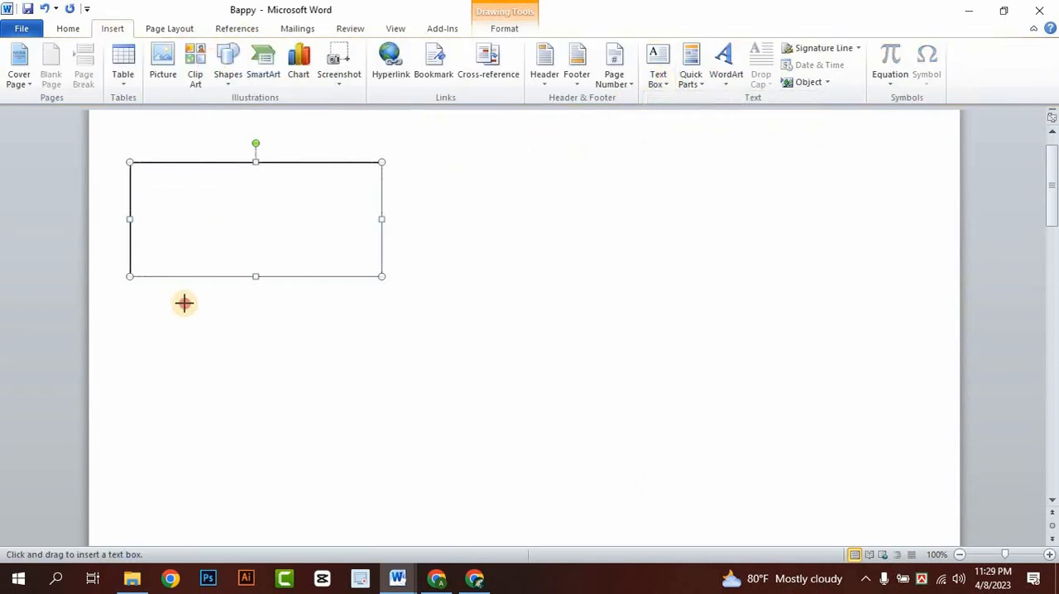
drag(164, 305, 810, 494)
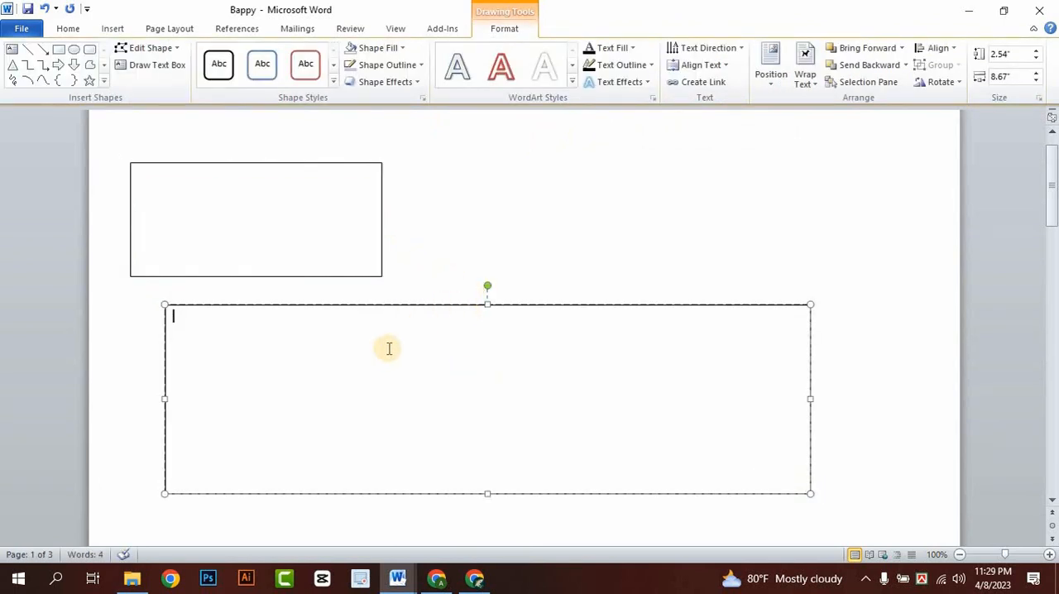
- Shrink the lower text box to about 2.38" by 4.13" and delete it
drag(488, 305, 487, 402)
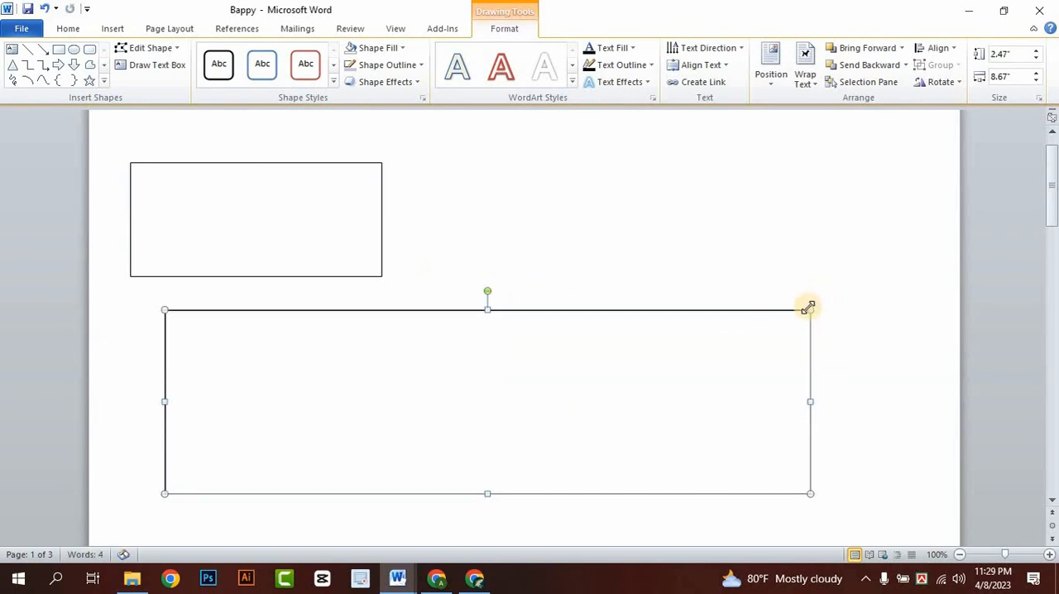
drag(809, 309, 476, 320)
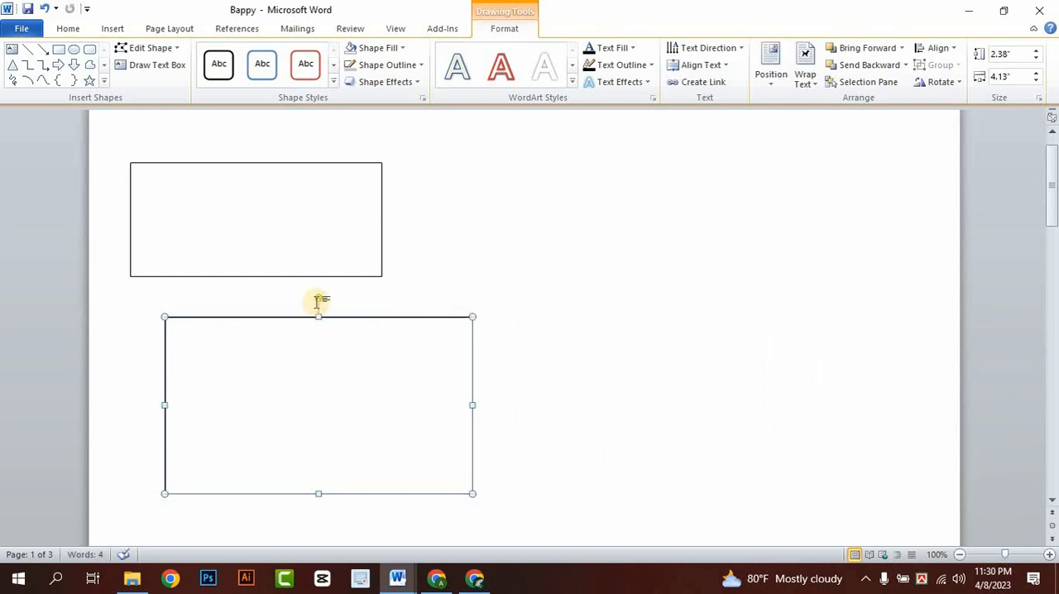
drag(320, 296, 664, 270)
key(Delete)
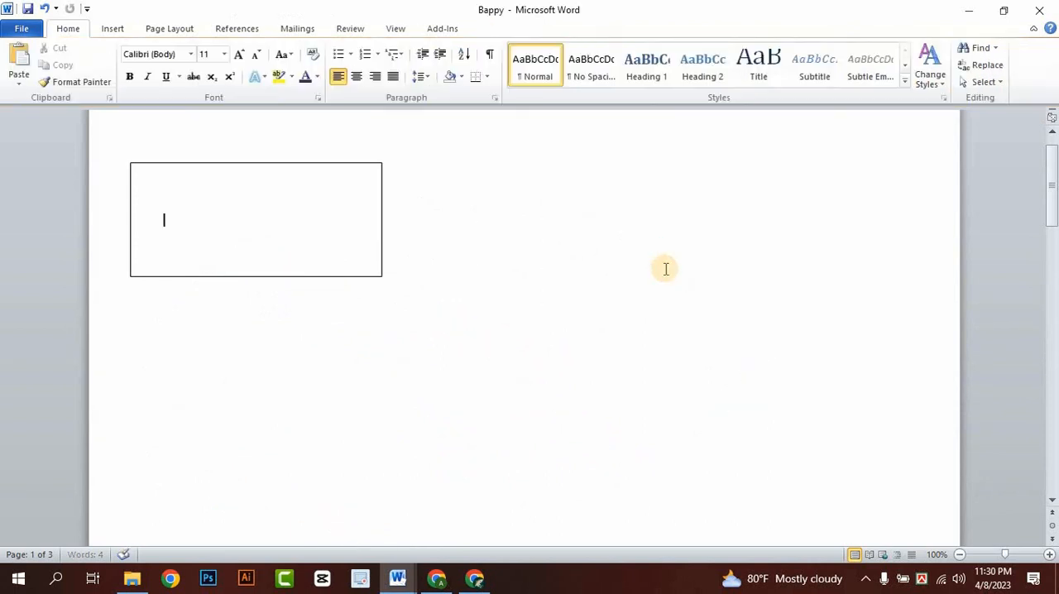
- Enlarge the remaining text box to about 3.42" high and 9.2" wide, and shift it slightly towards the page's centre
click(281, 229)
drag(383, 277, 816, 416)
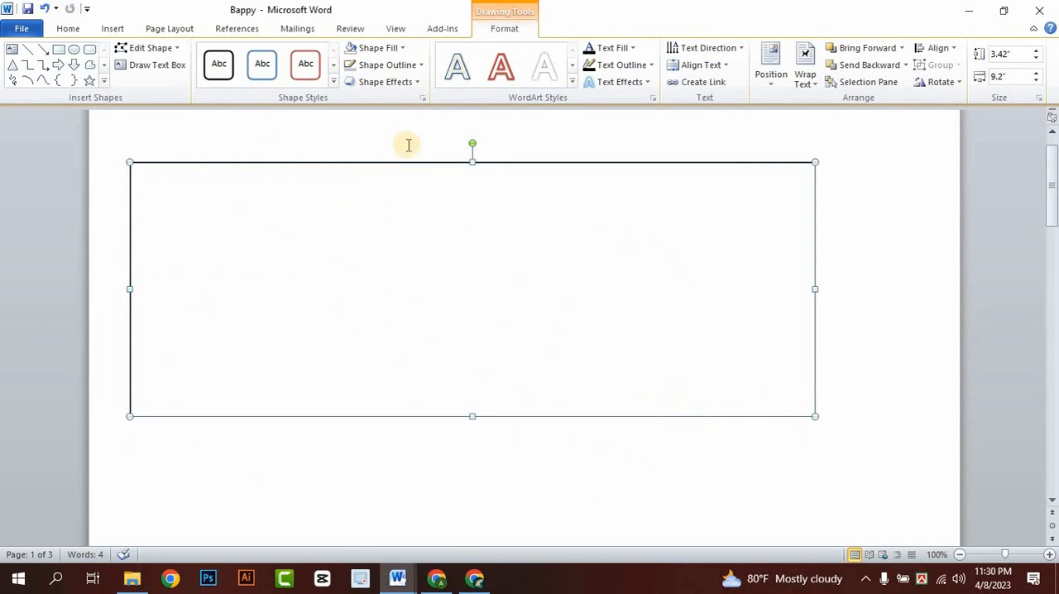
drag(416, 163, 444, 197)
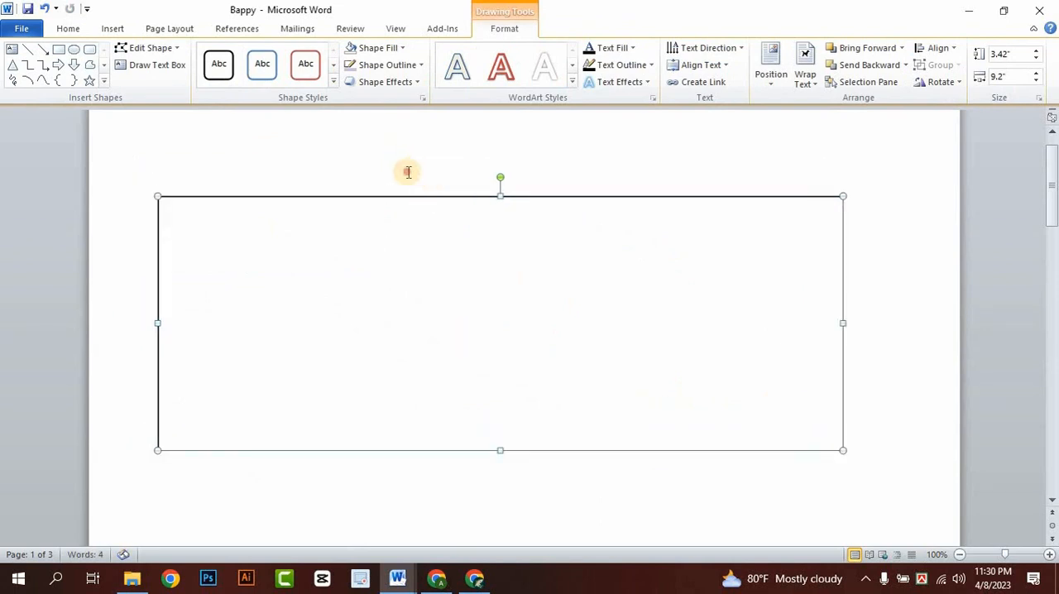
click(405, 171)
click(391, 203)
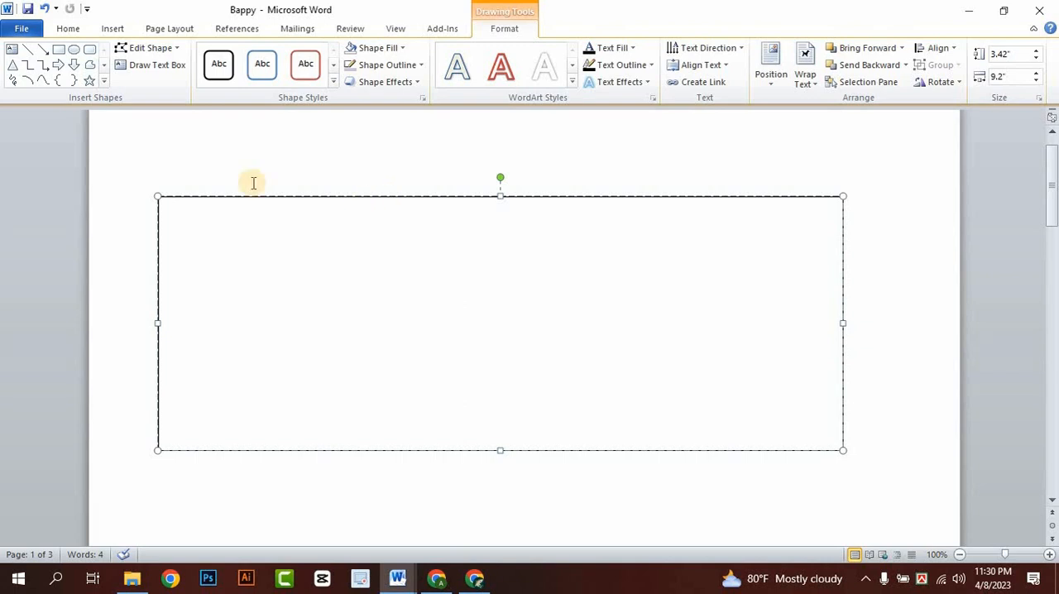
- Resize and reposition the text box so it is about 2.67" high and 9.18" wide, centred on the page
scroll(199, 201, up, 1)
scroll(300, 237, down, 4)
scroll(391, 198, up, 4)
click(245, 239)
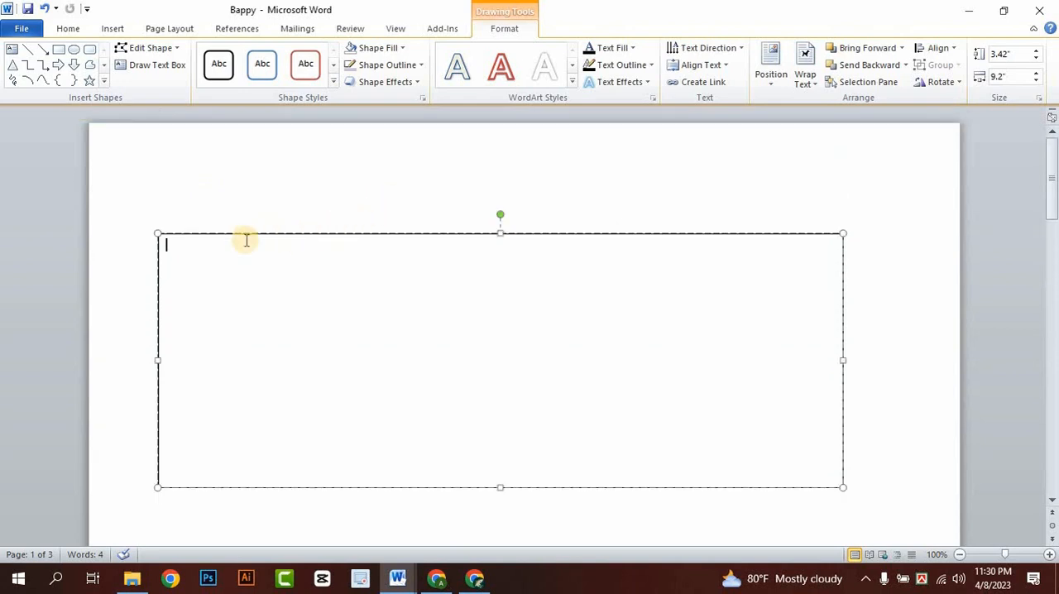
drag(157, 487, 576, 331)
drag(737, 235, 832, 142)
drag(610, 193, 256, 342)
drag(443, 371, 861, 472)
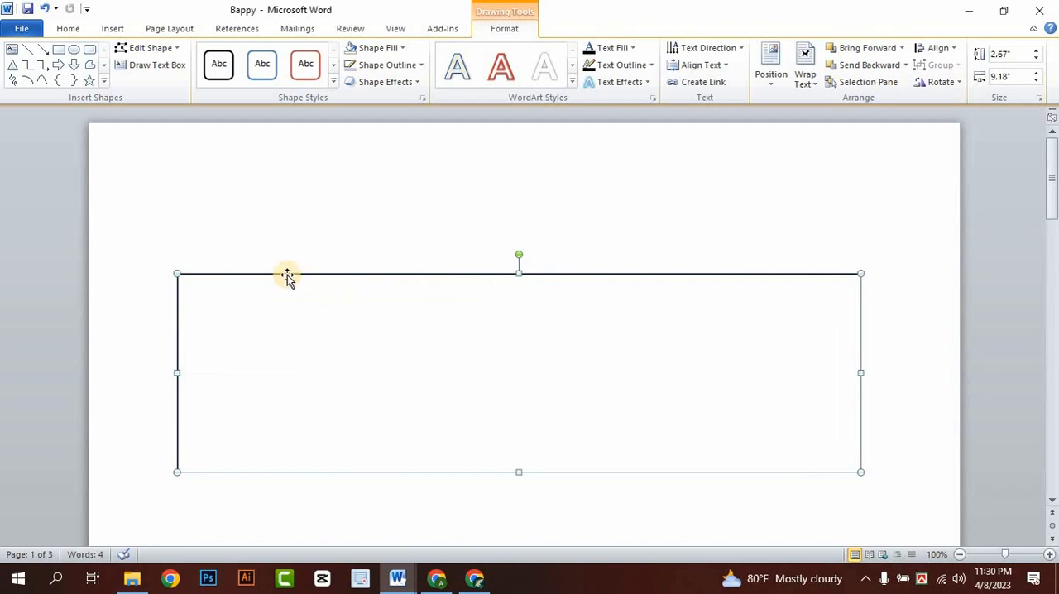
- Fill the text box with standard purple and give it an orange outline
click(428, 246)
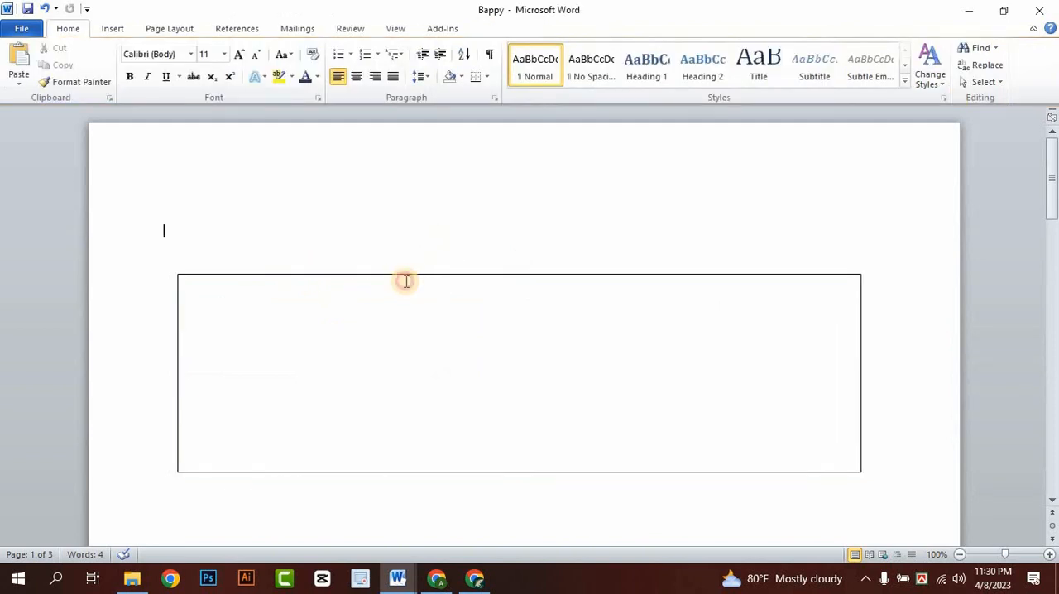
click(405, 278)
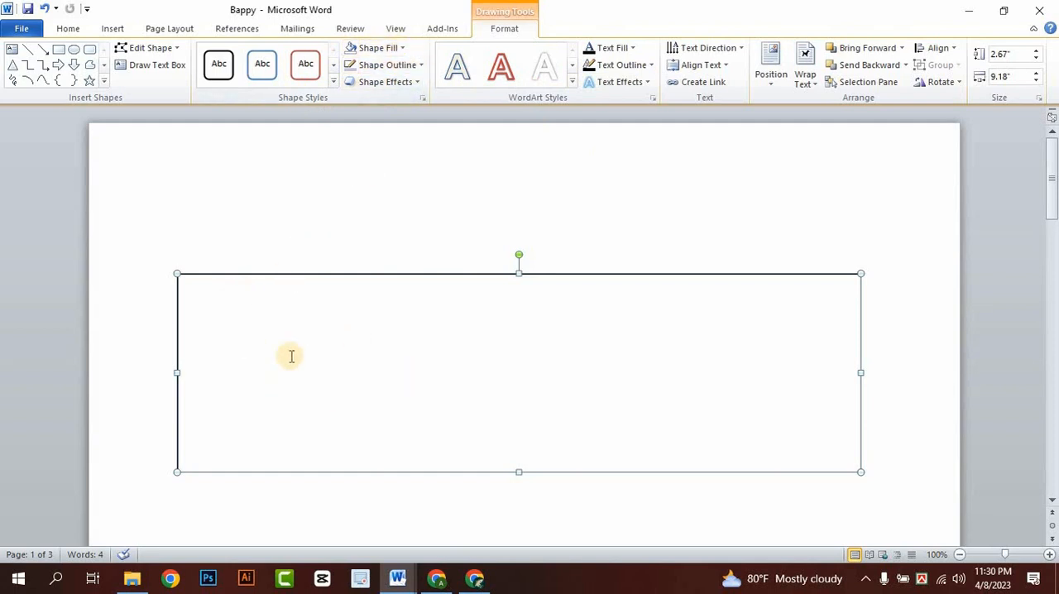
click(401, 48)
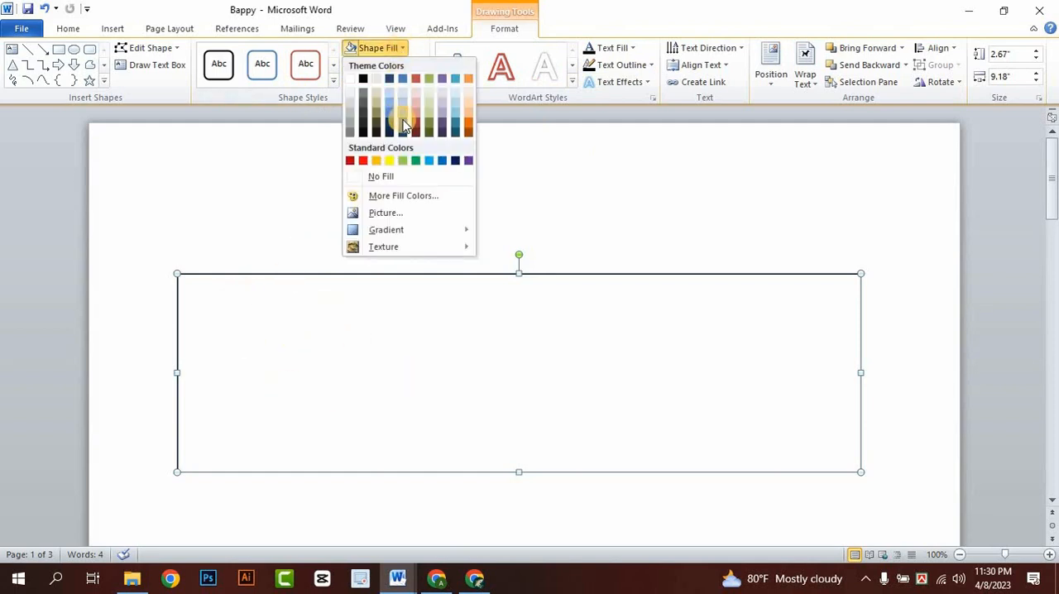
click(469, 160)
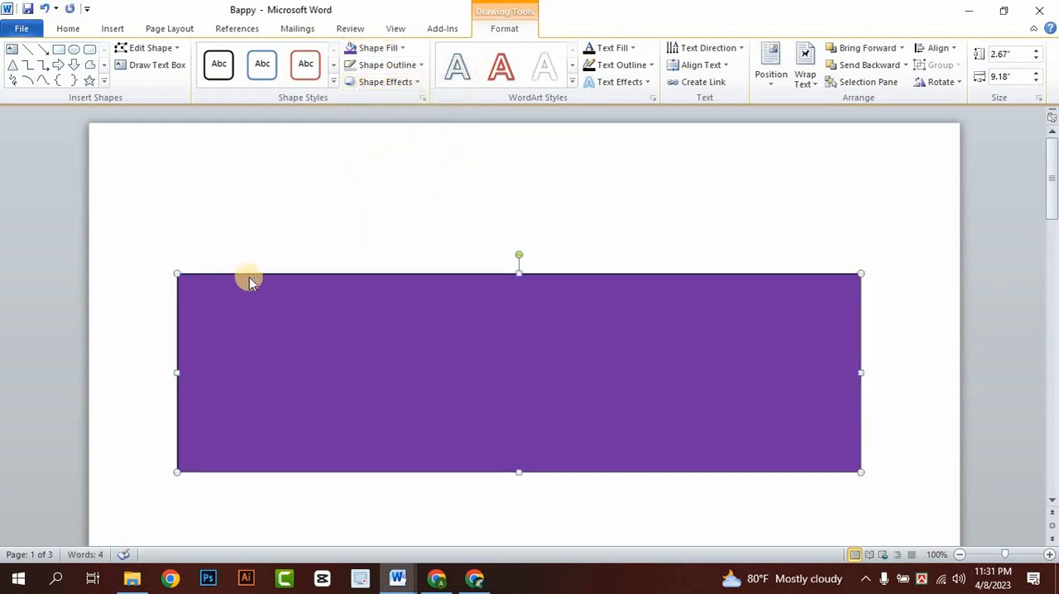
click(380, 70)
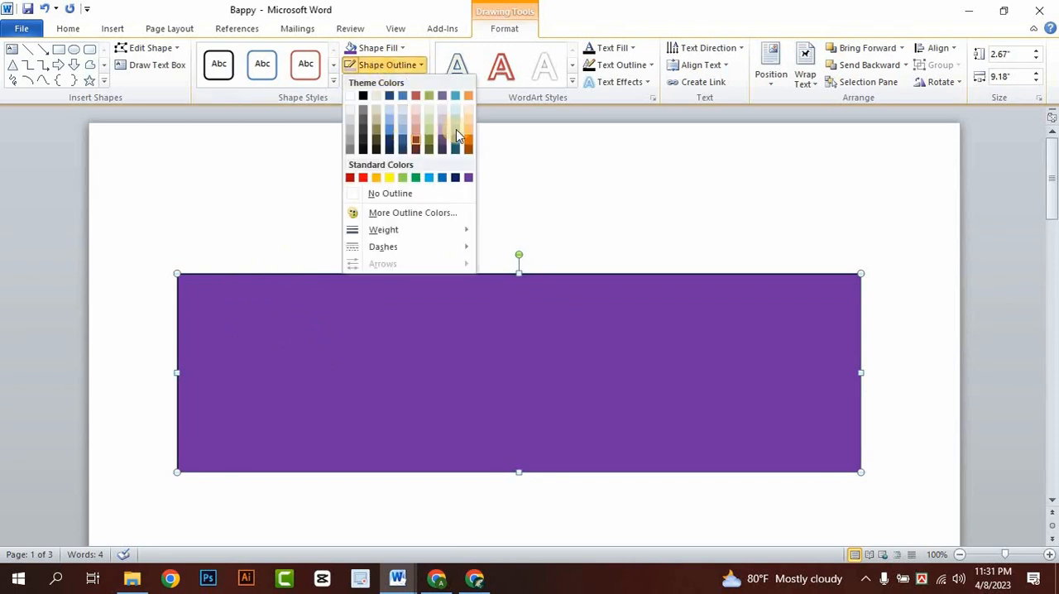
click(468, 98)
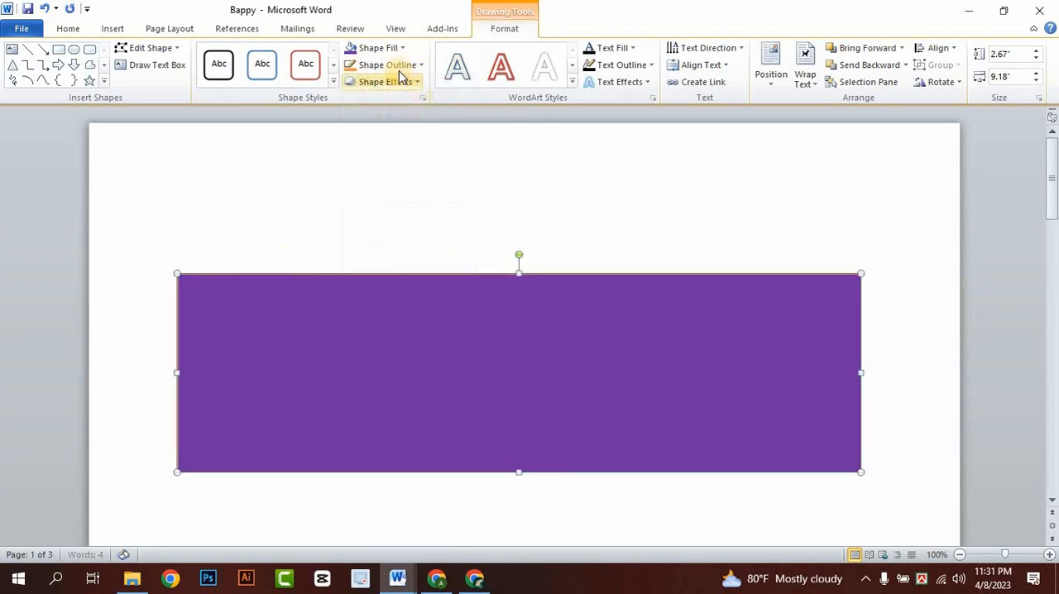
click(389, 65)
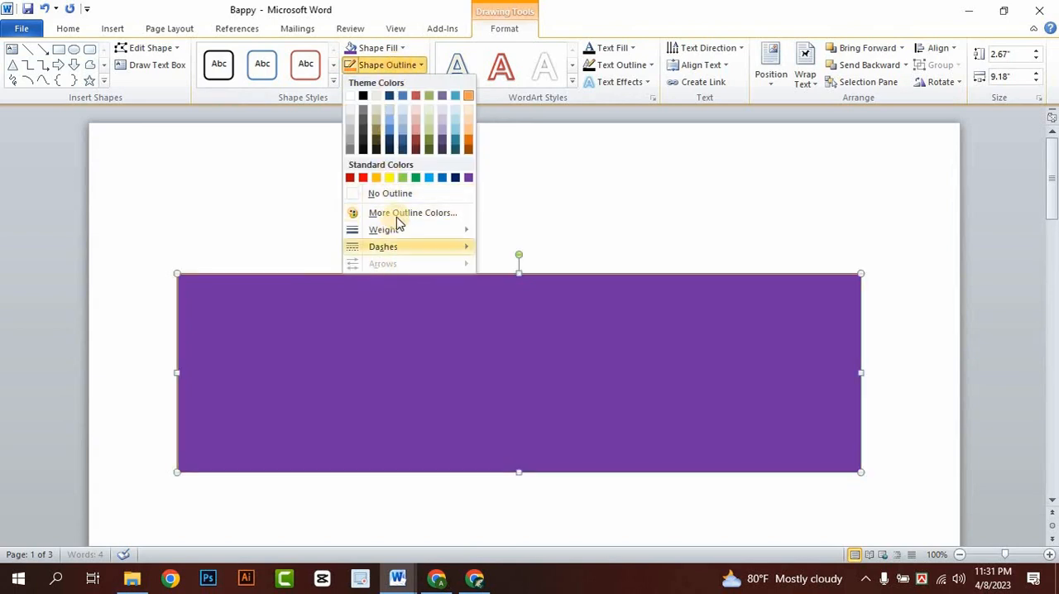
click(396, 213)
click(671, 184)
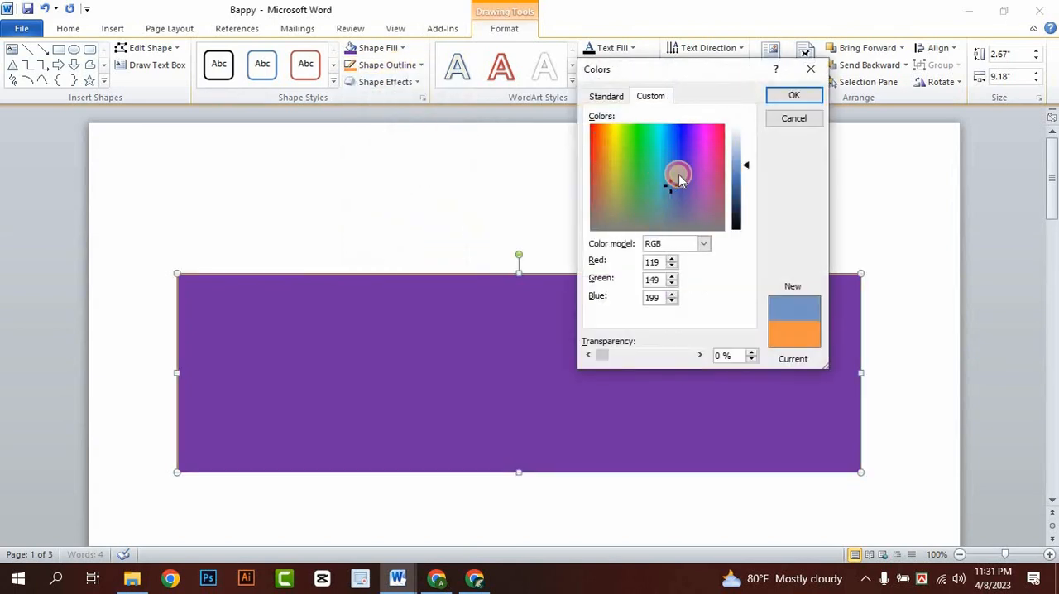
click(793, 120)
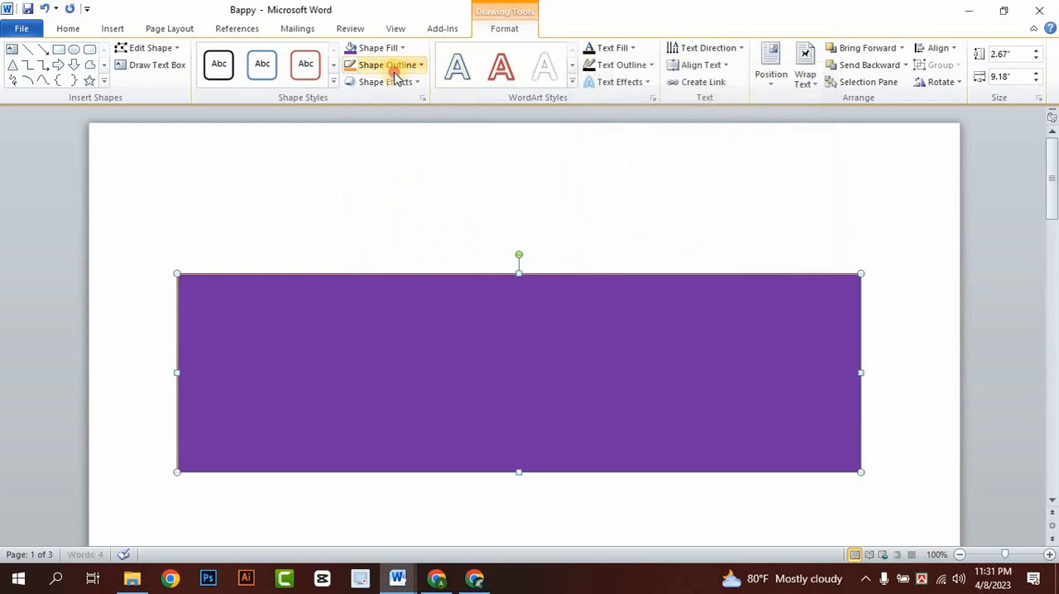
- Set the text box's outline weight to 6 pt and increase it to 14.25 pt in the line style settings
click(390, 66)
mouse_move(394, 234)
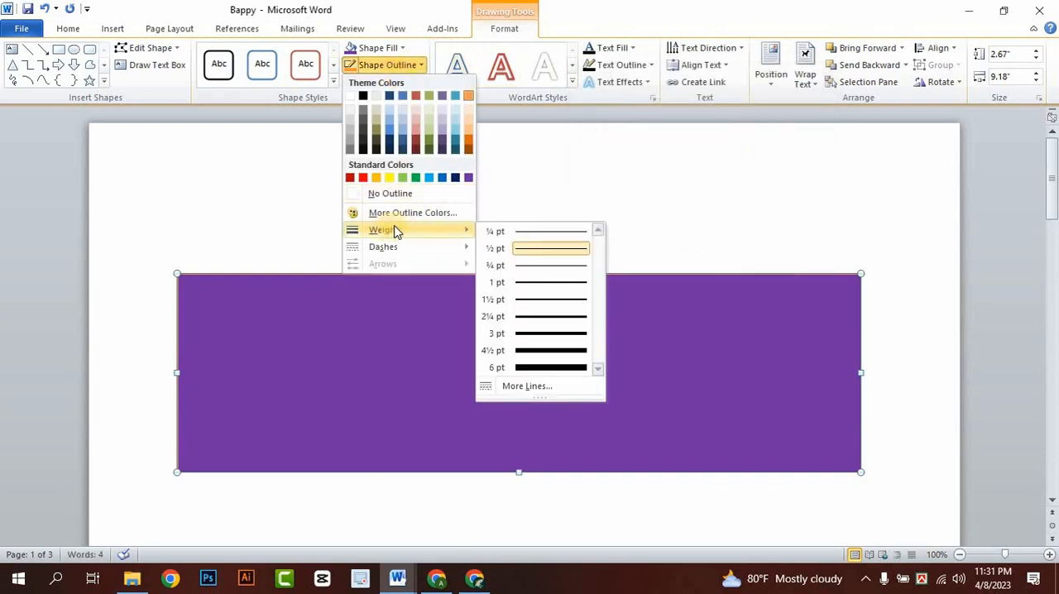
click(530, 365)
click(375, 69)
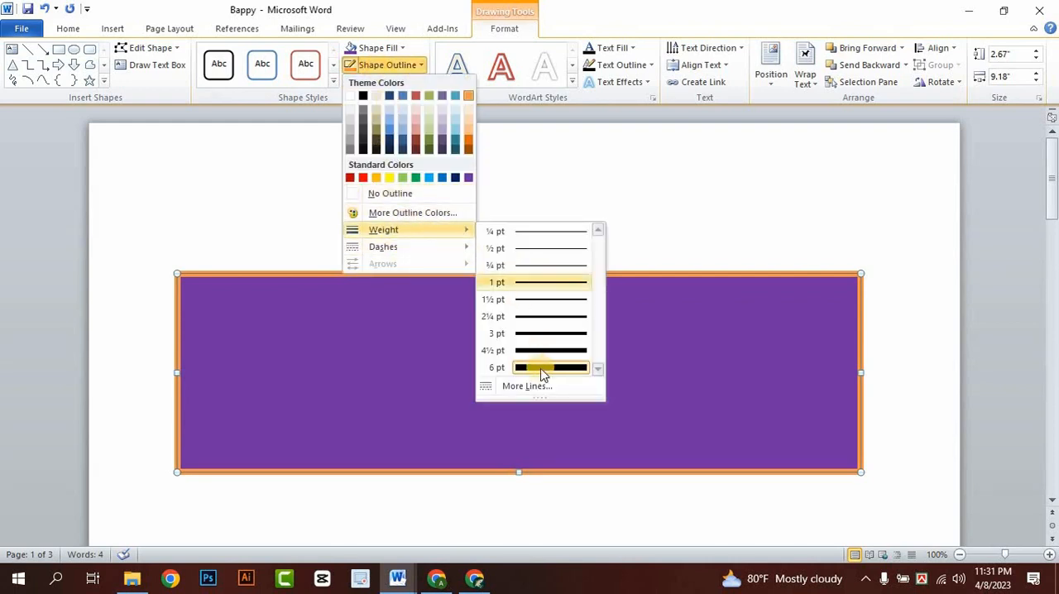
click(548, 354)
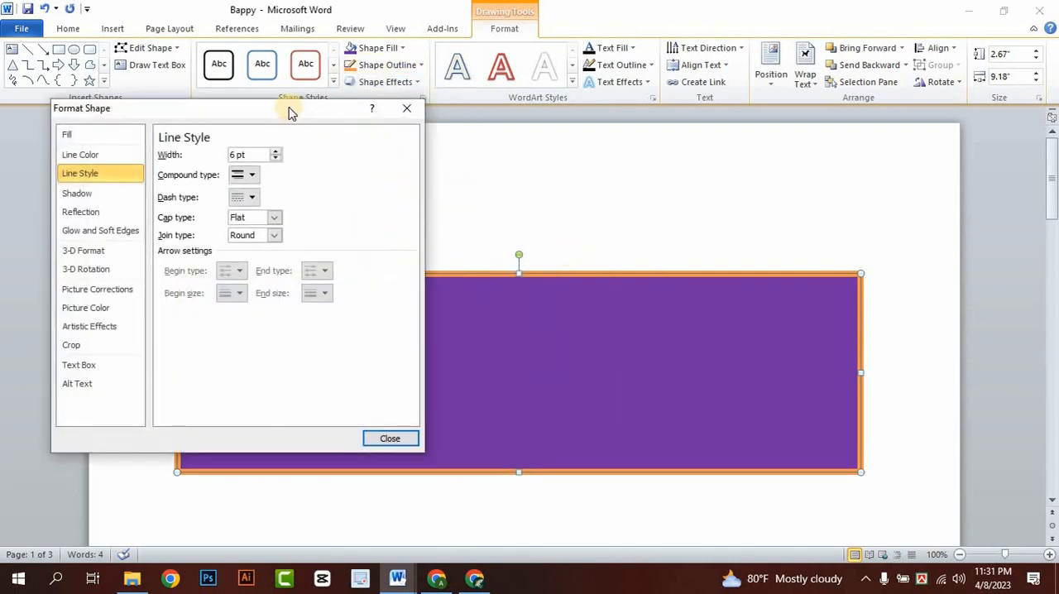
drag(291, 109, 844, 101)
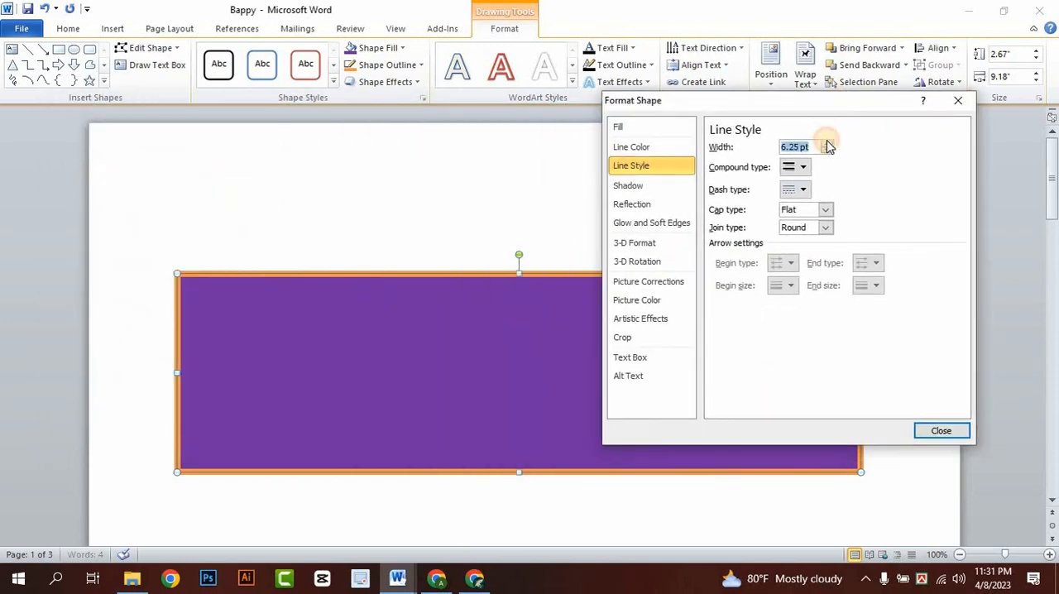
drag(827, 142, 827, 158)
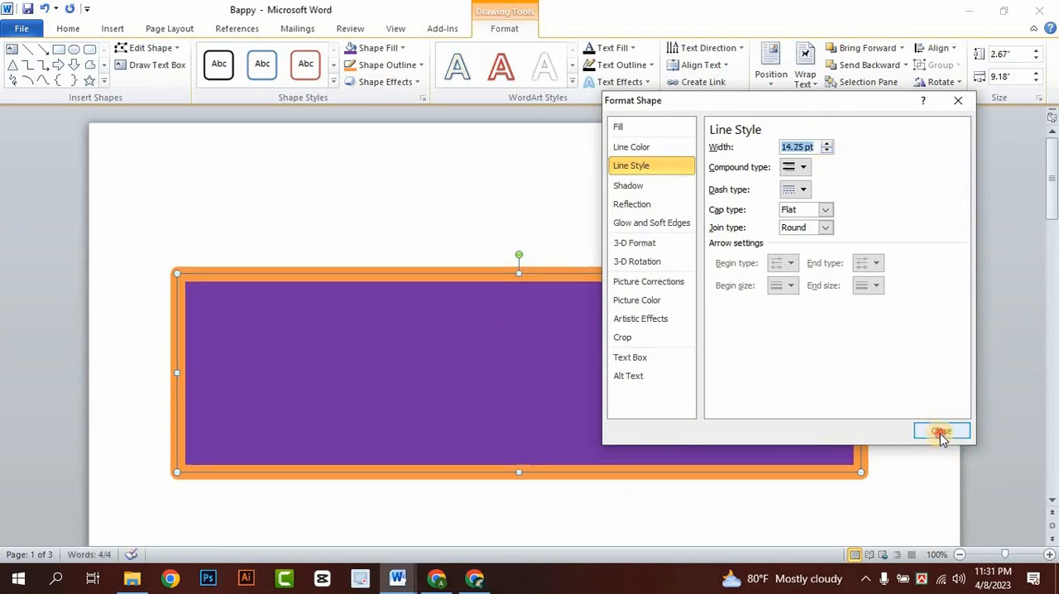
click(941, 432)
- Change the text box's outline to the dashed line style
click(369, 66)
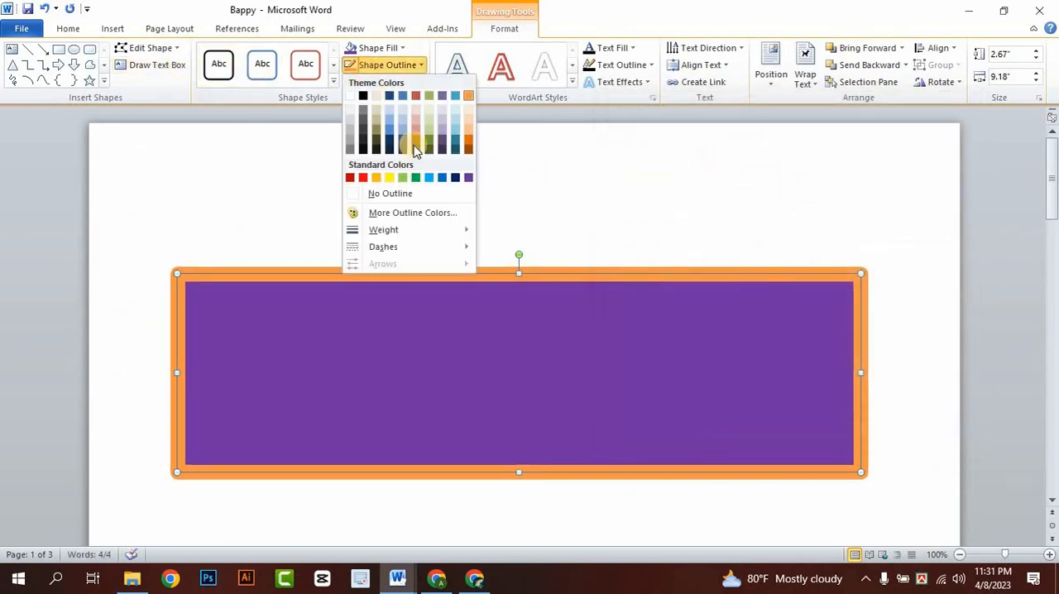
mouse_move(441, 253)
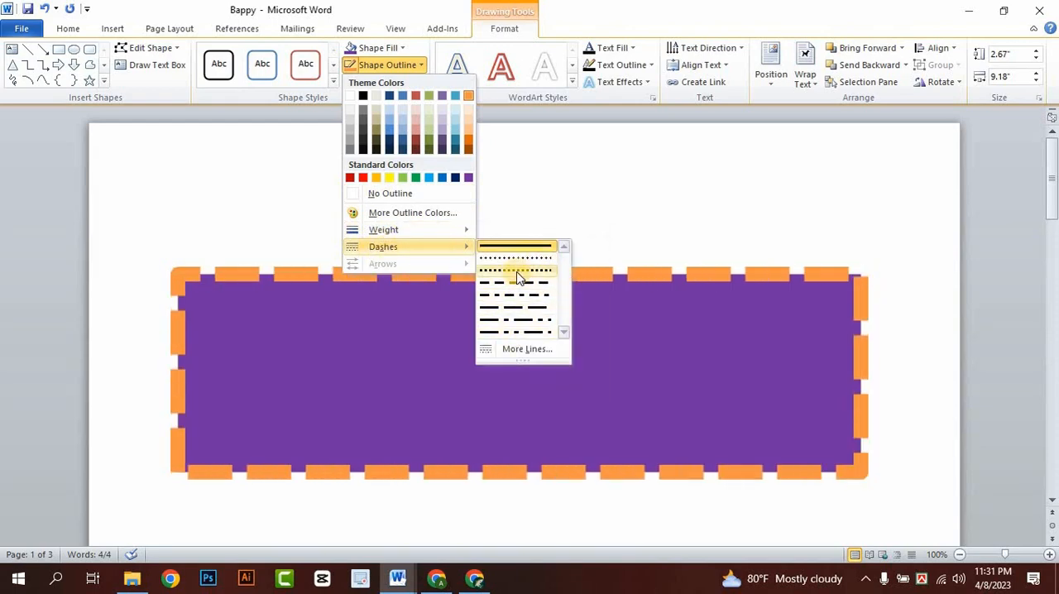
click(515, 283)
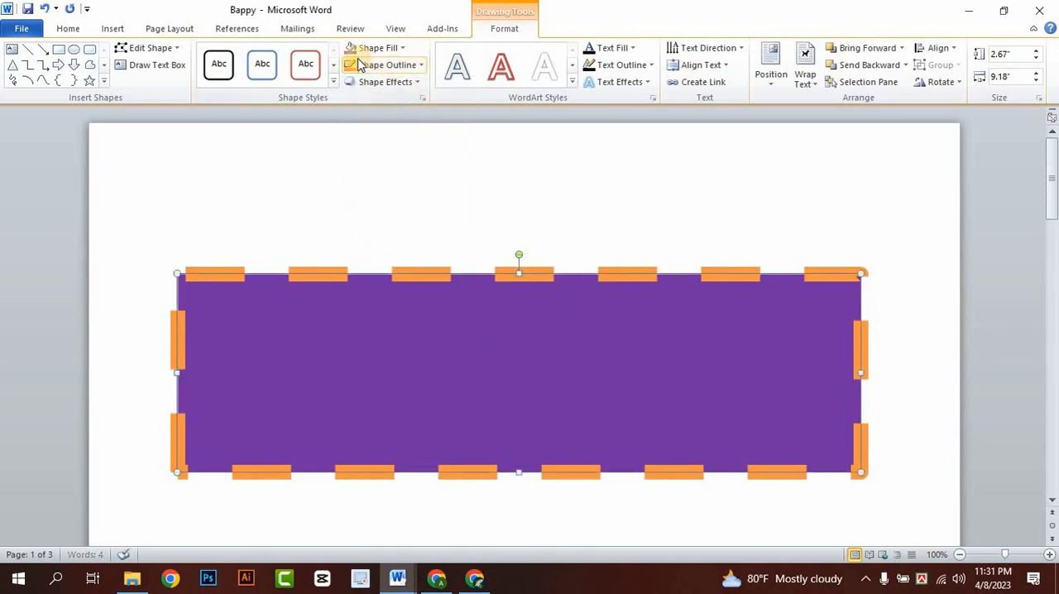
click(387, 65)
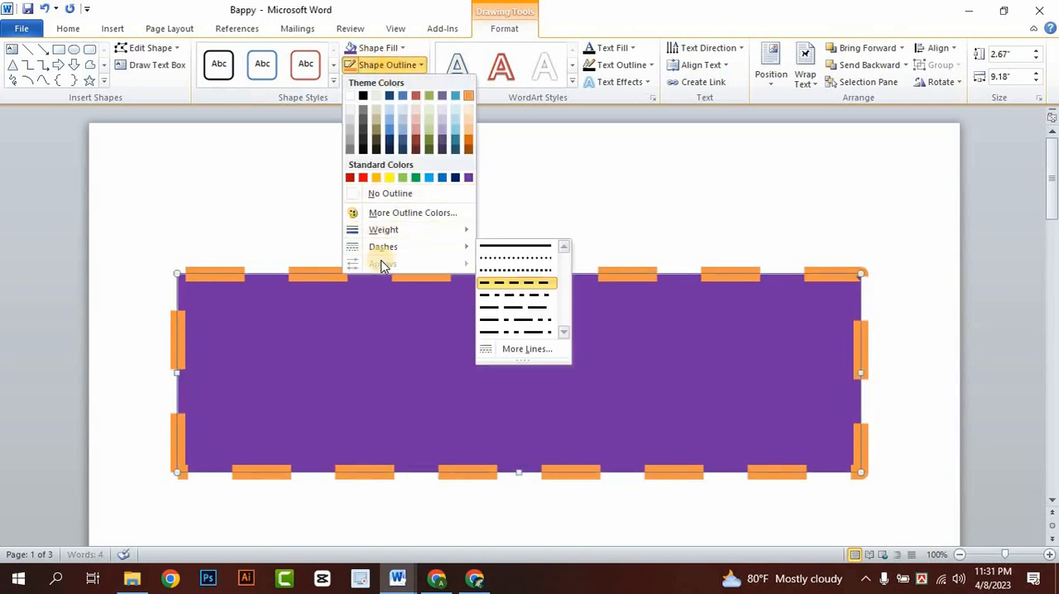
click(532, 219)
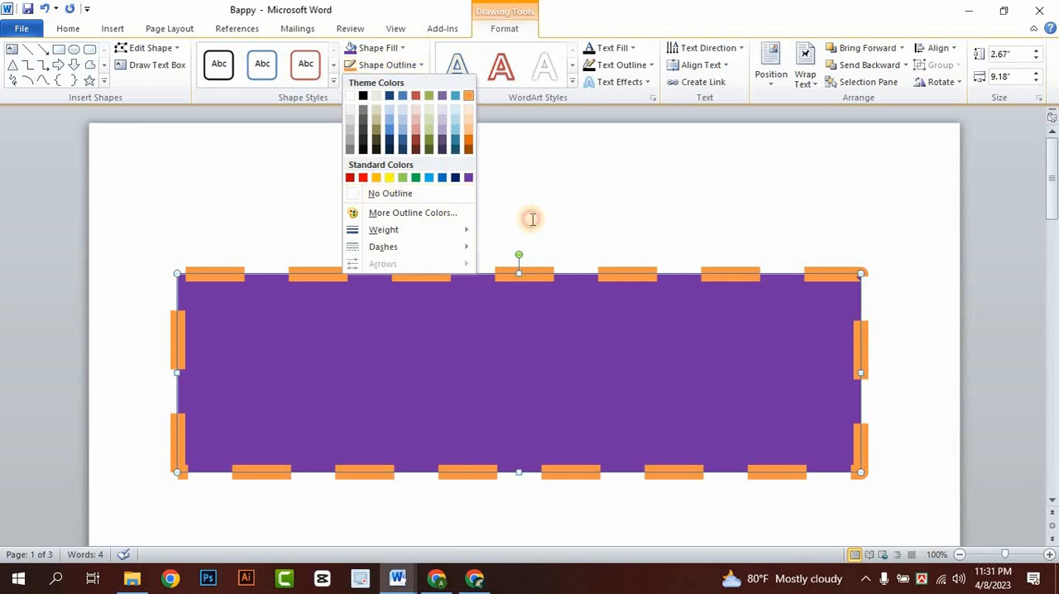
click(372, 67)
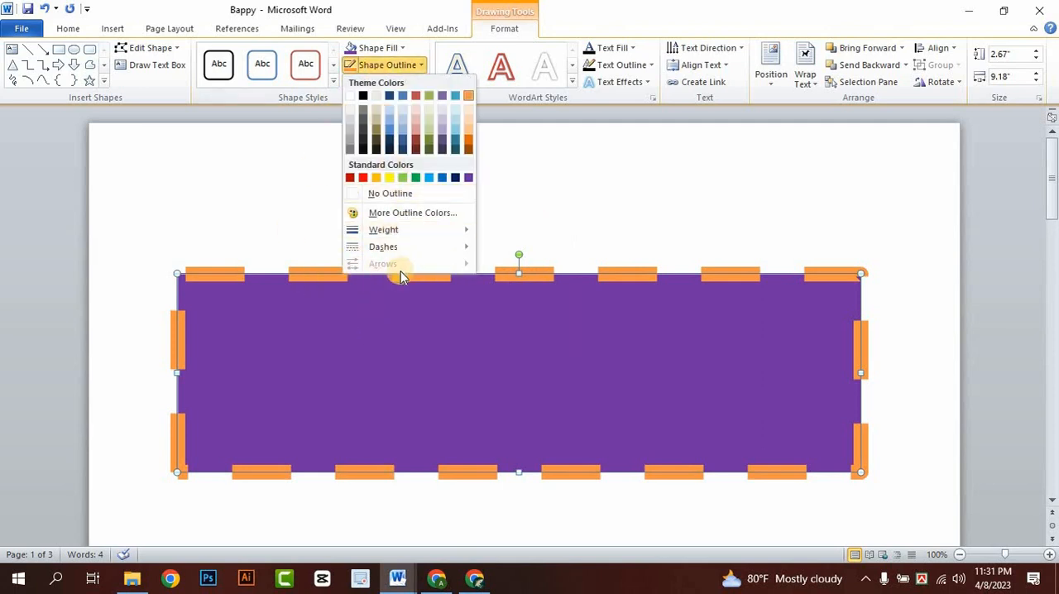
click(211, 213)
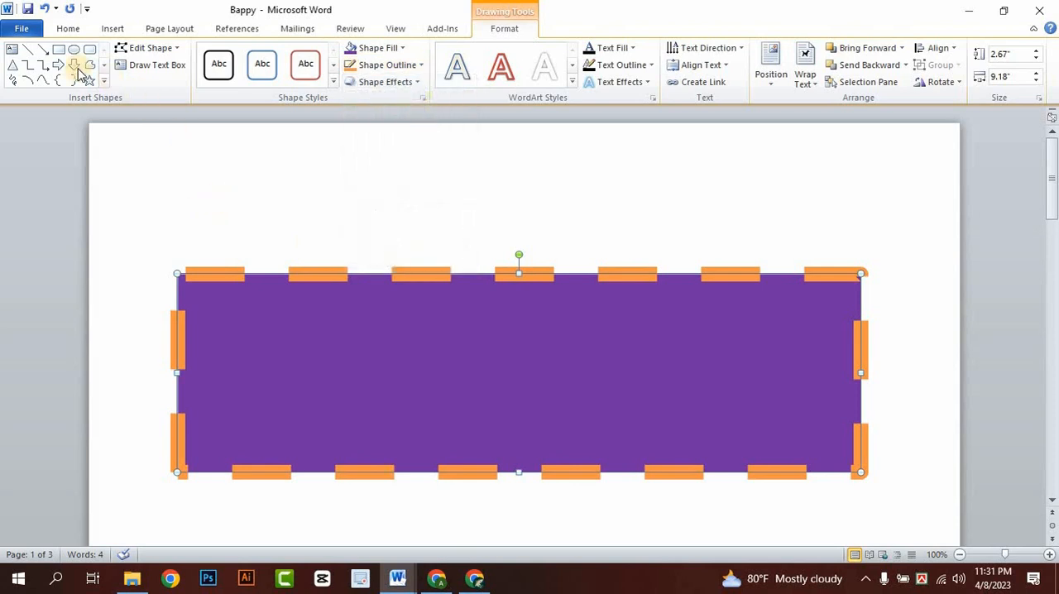
click(27, 49)
mouse_move(203, 219)
mouse_down()
mouse_move(523, 227)
mouse_move(691, 216)
mouse_up()
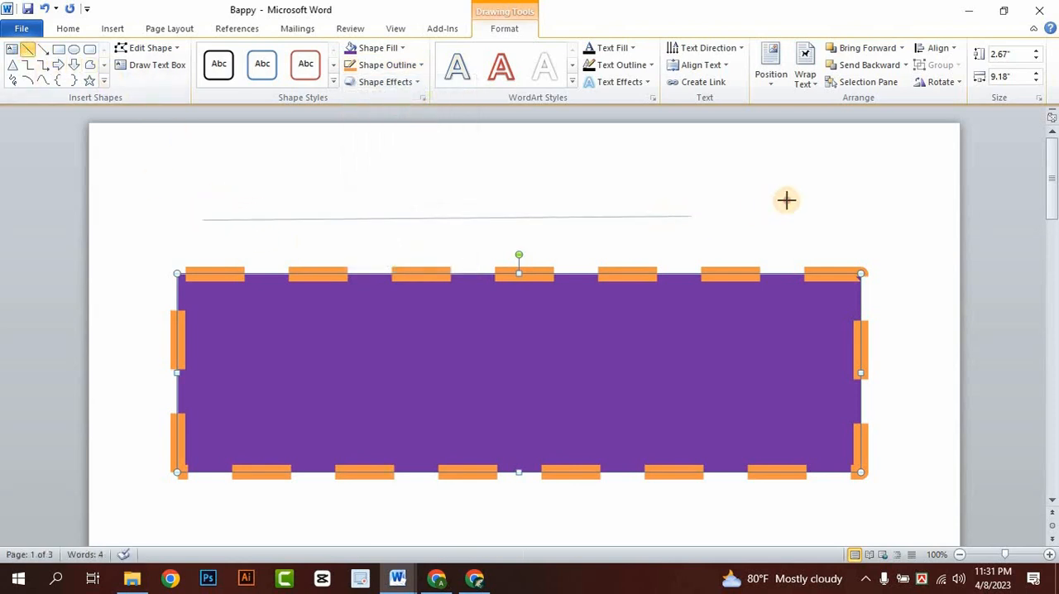
drag(786, 200, 833, 212)
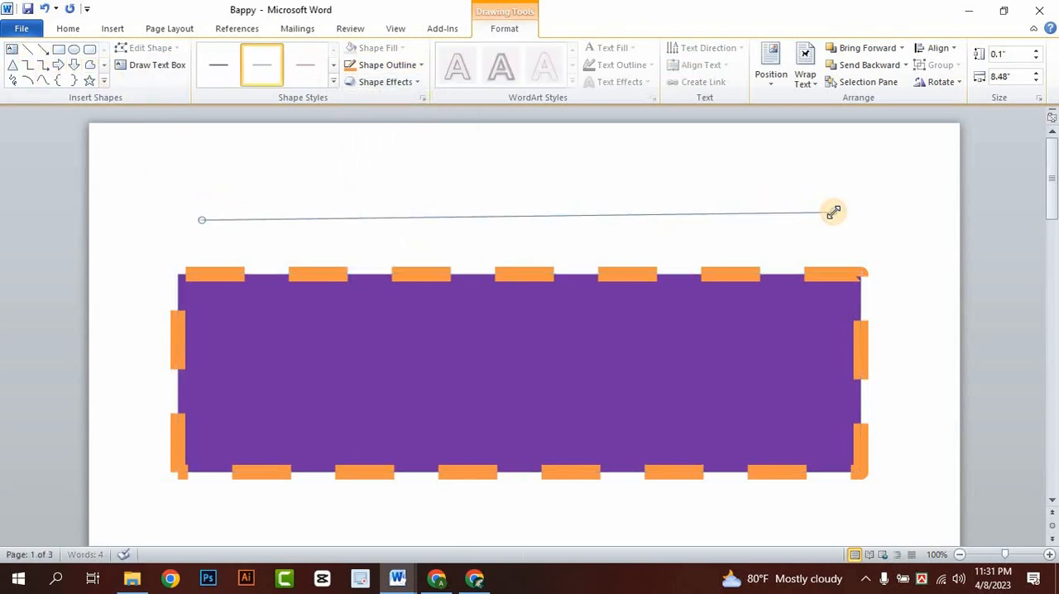
key(Delete)
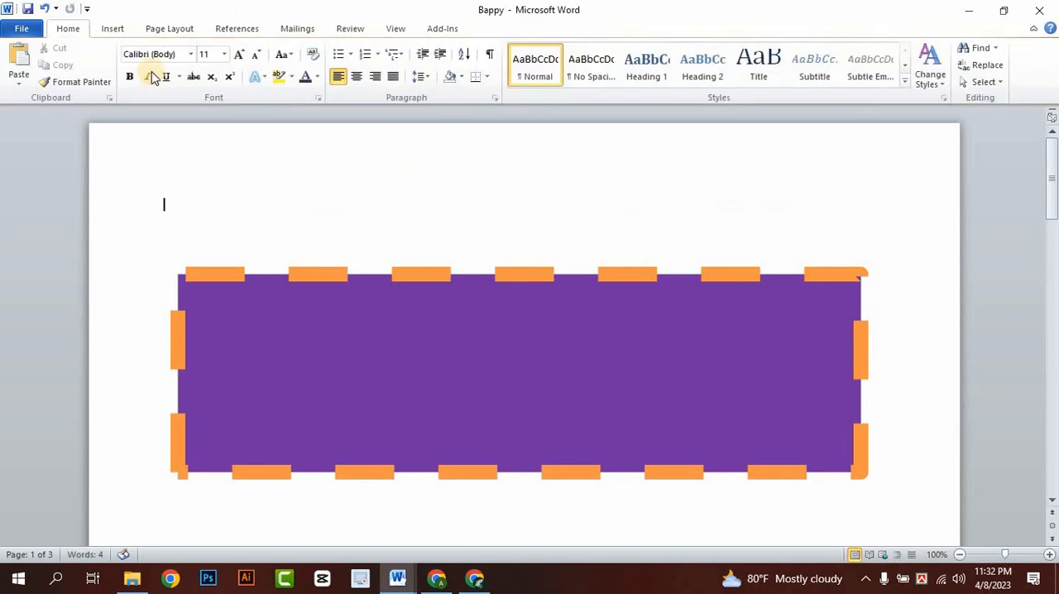
- Draw a nearly horizontal line about 8.67" wide above the text box
click(113, 29)
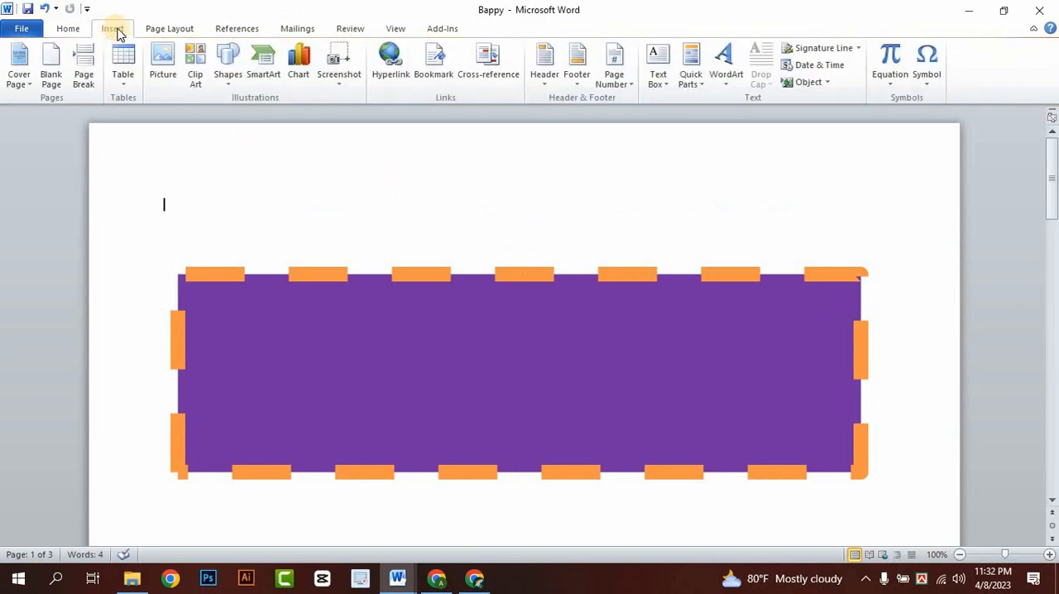
click(228, 69)
mouse_move(192, 218)
mouse_down()
mouse_move(610, 227)
mouse_move(787, 210)
mouse_move(838, 219)
mouse_up()
click(504, 30)
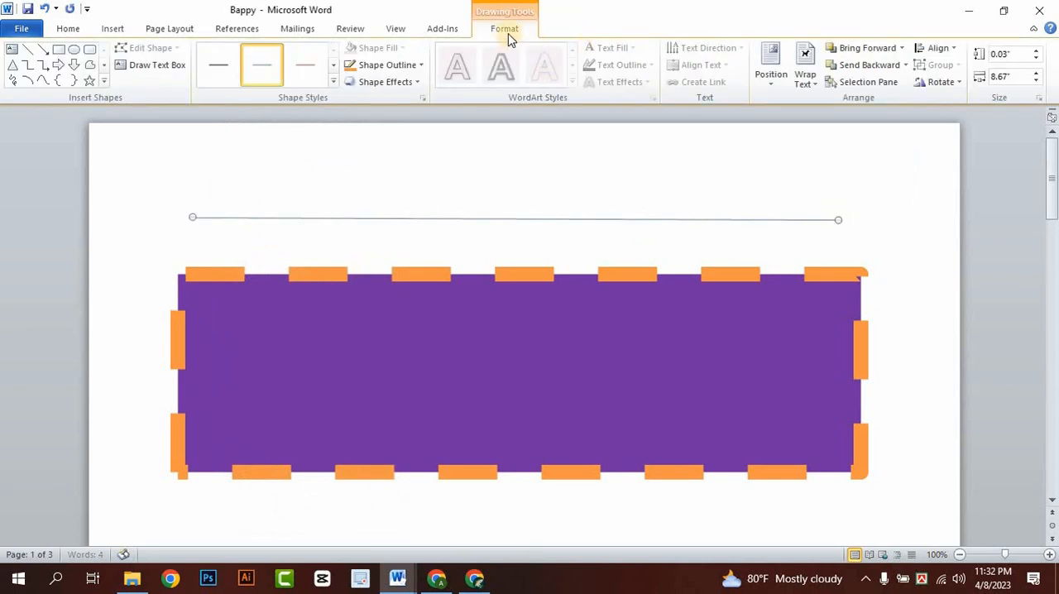
- Colour the line standard dark red and set its weight to 4½ pt
click(377, 65)
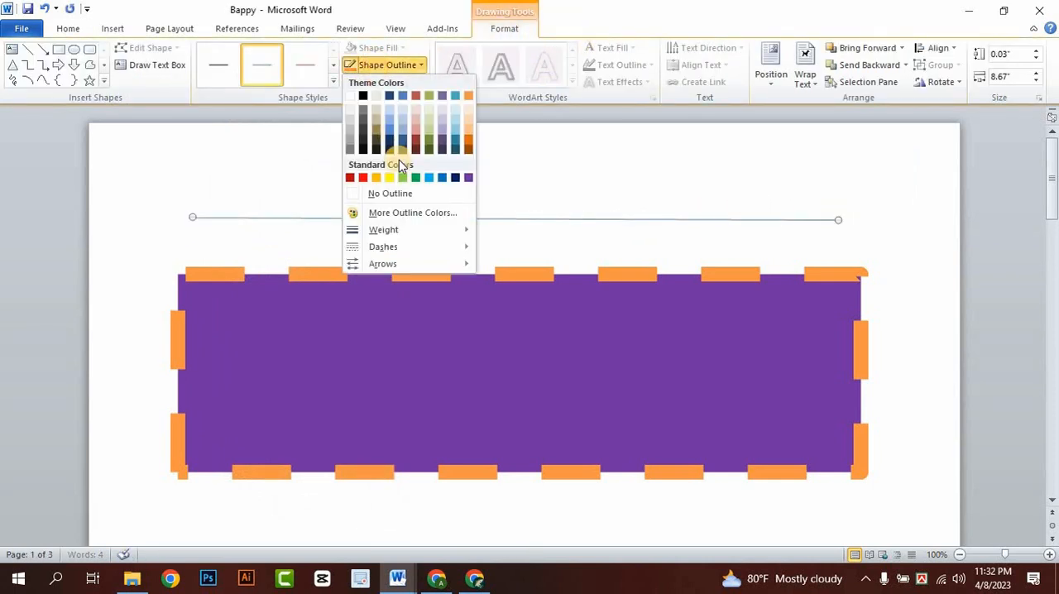
click(351, 177)
click(381, 68)
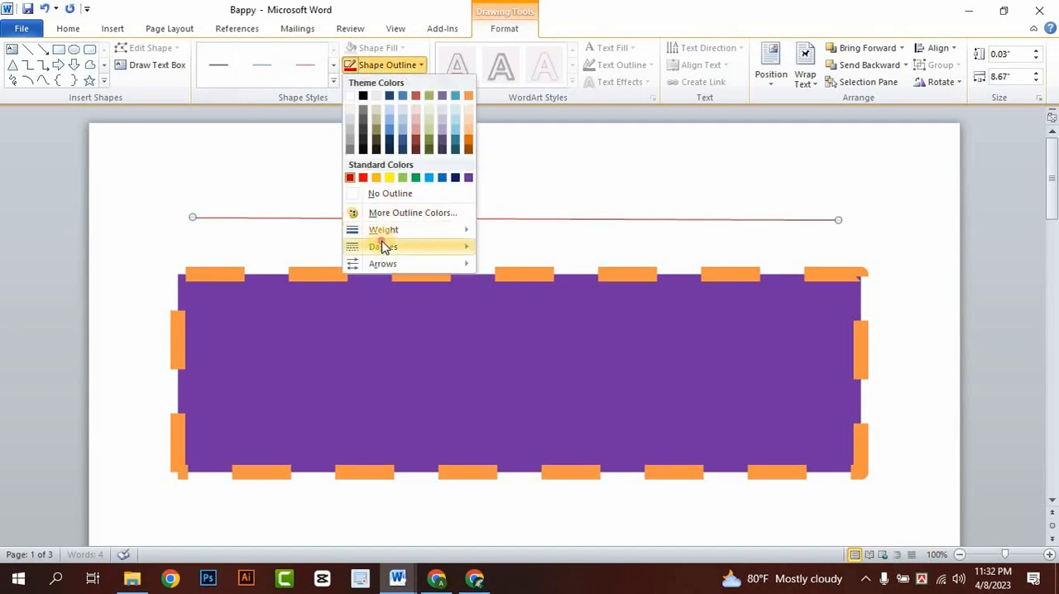
mouse_move(386, 230)
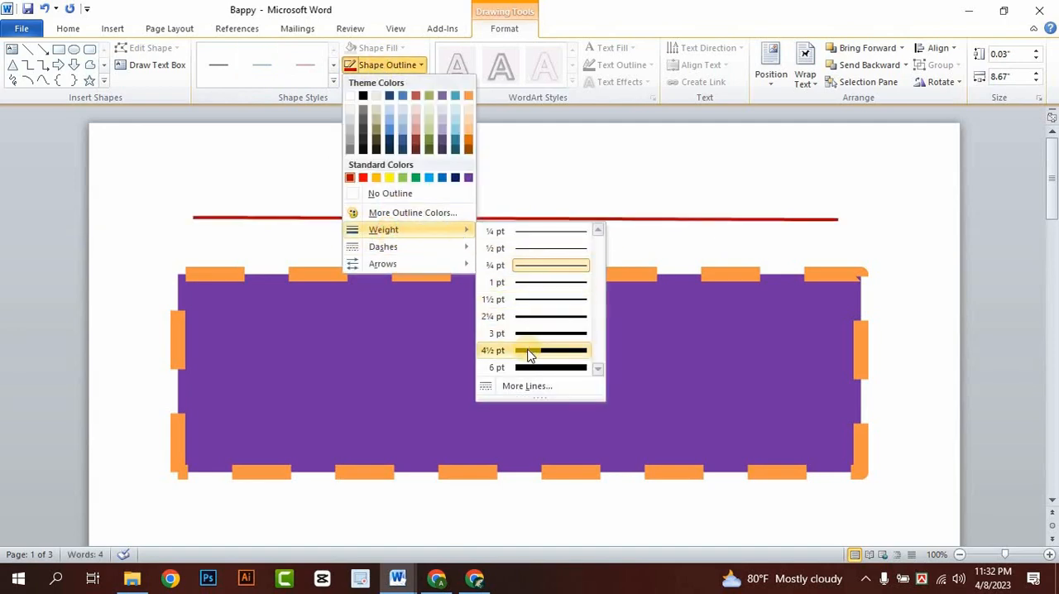
click(525, 346)
- Apply the arrow style with a diamond start and an arrowhead end to the red line, and delete the line
click(376, 68)
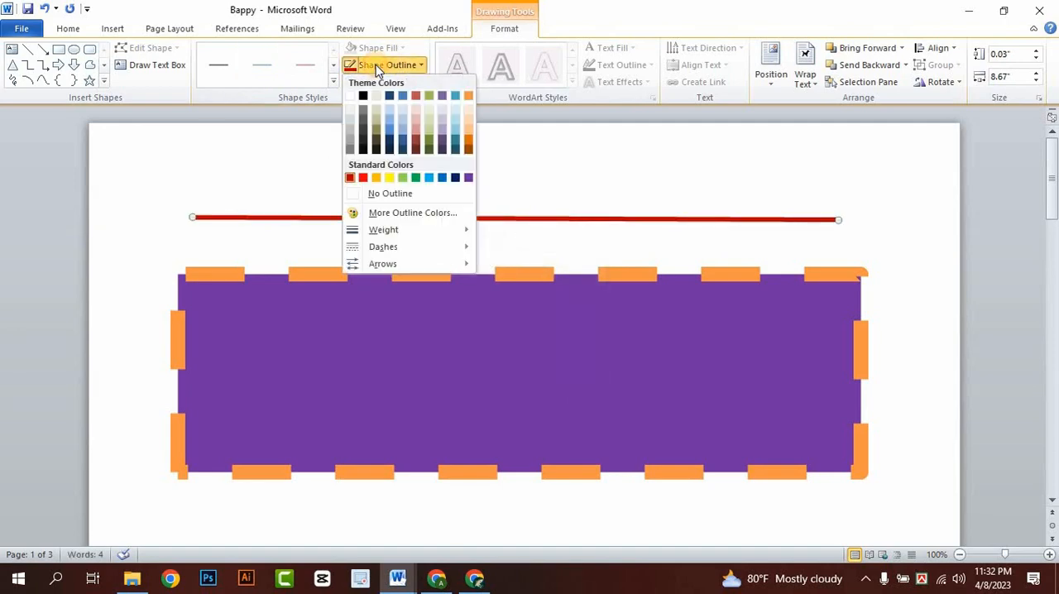
mouse_move(371, 268)
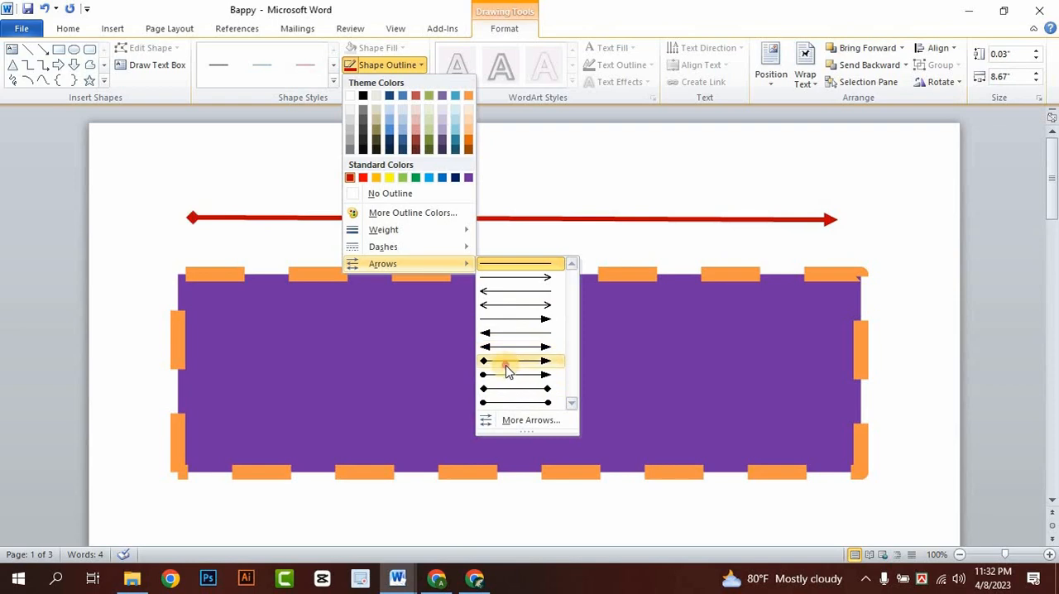
click(506, 366)
click(284, 232)
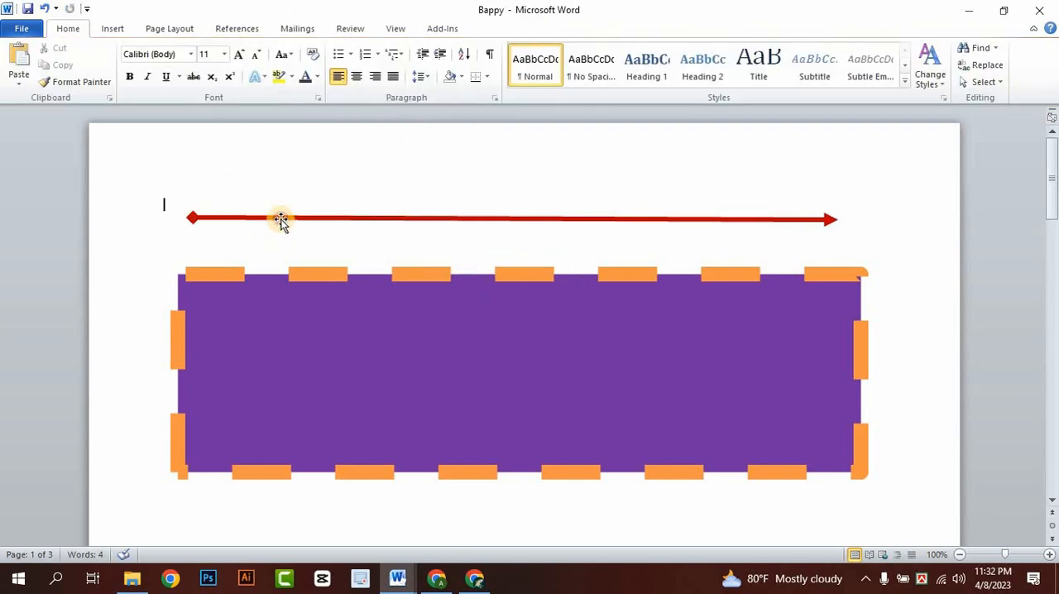
click(282, 219)
key(Delete)
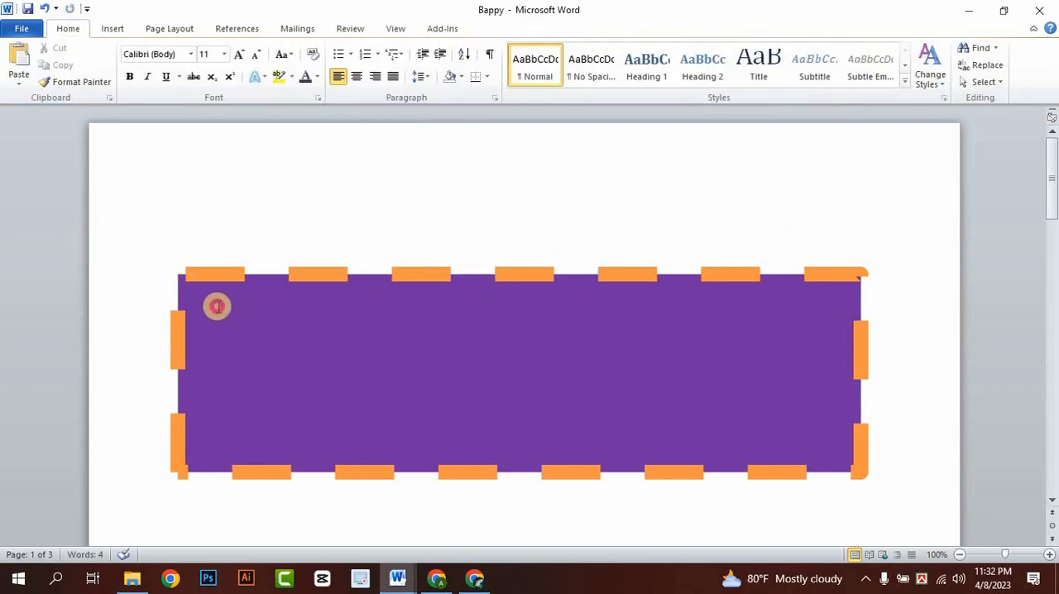
- Enter three lines of random sample text in the purple text box and colour them white
click(217, 307)
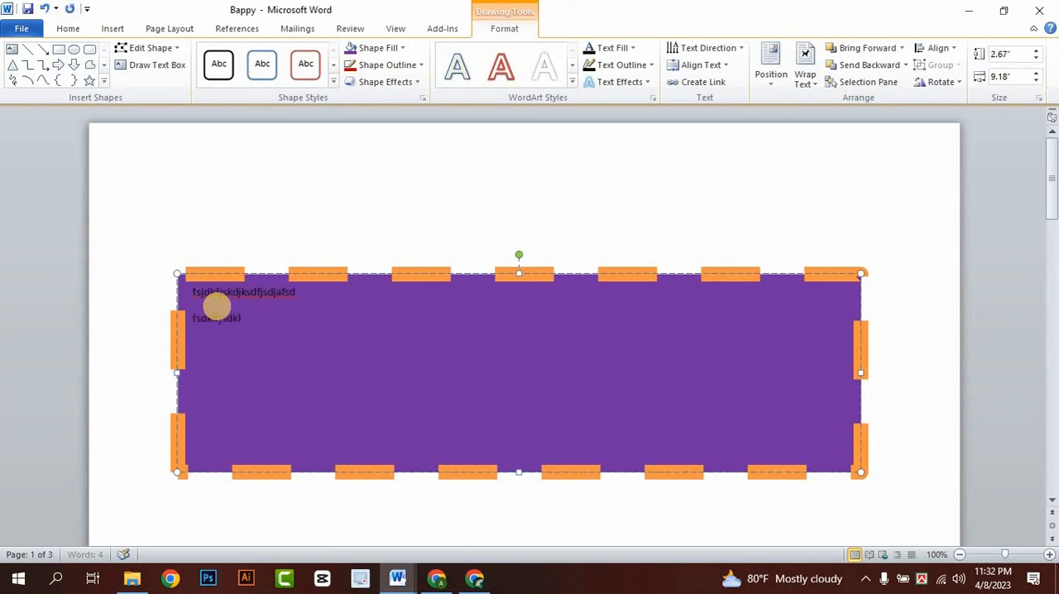
text(sdag)
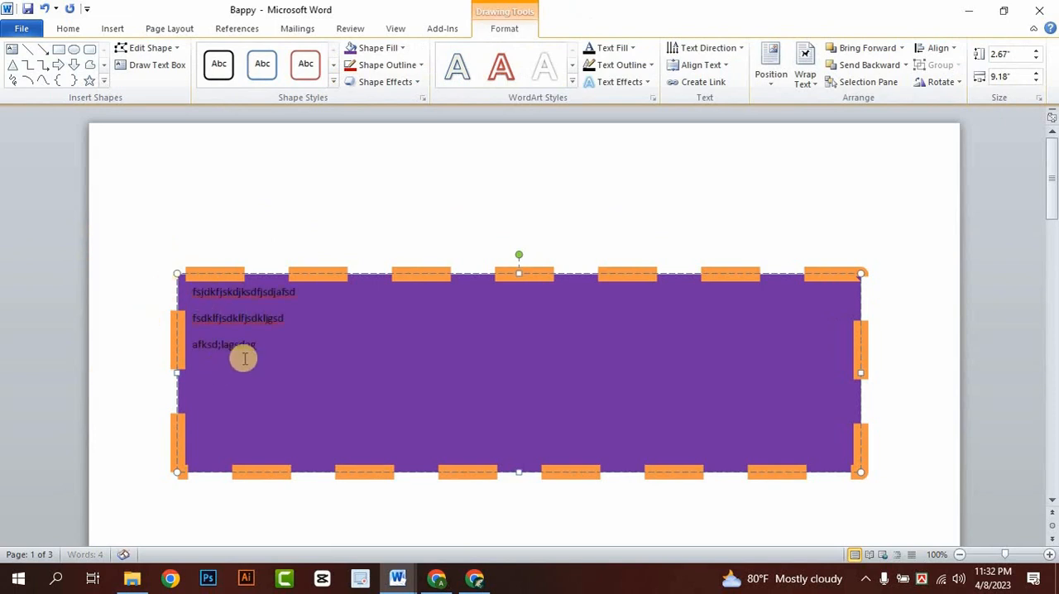
drag(274, 340, 189, 286)
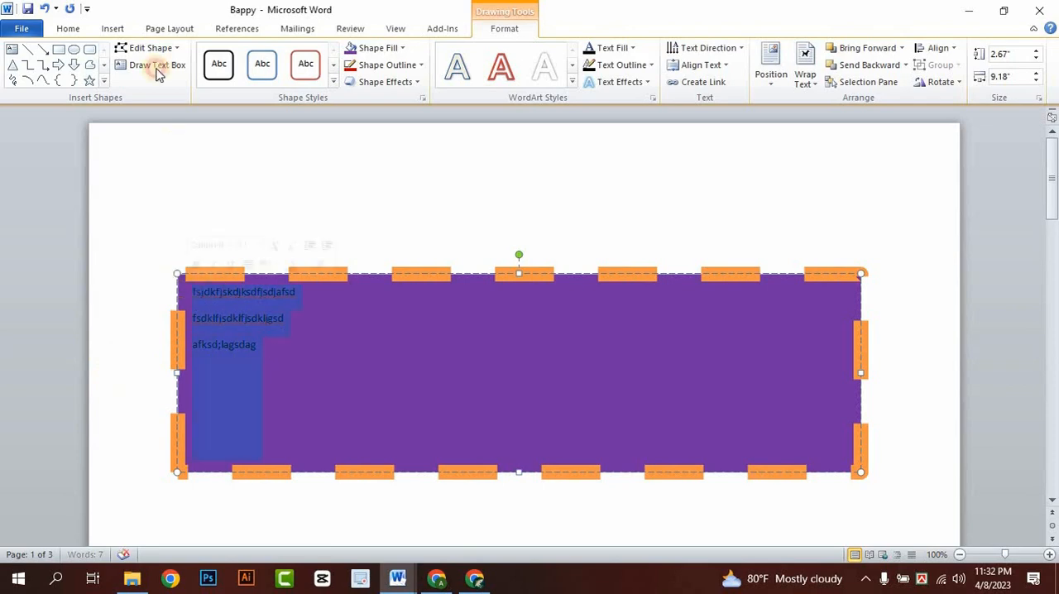
click(67, 28)
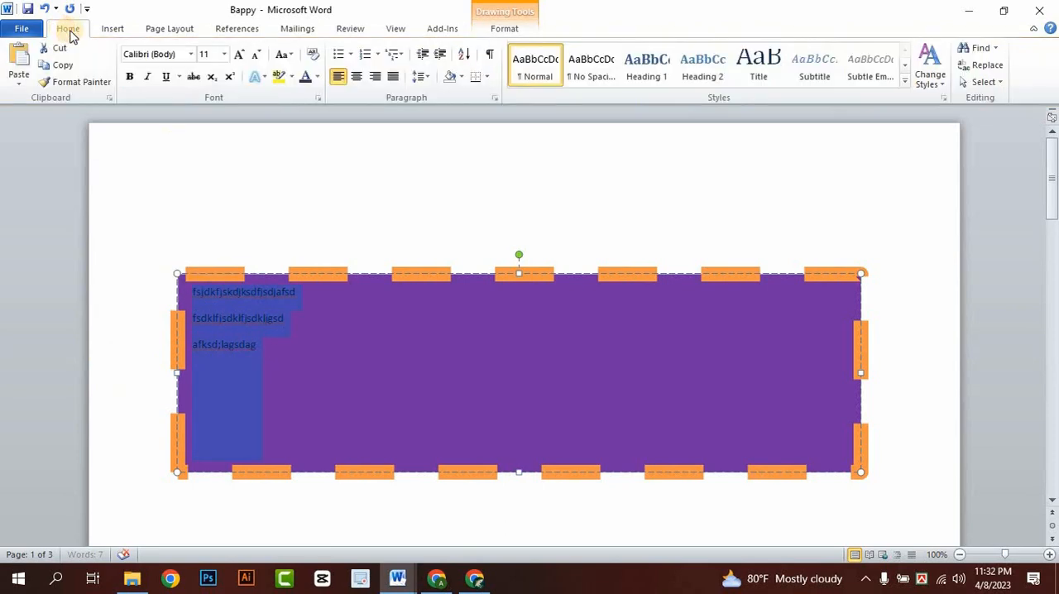
click(316, 78)
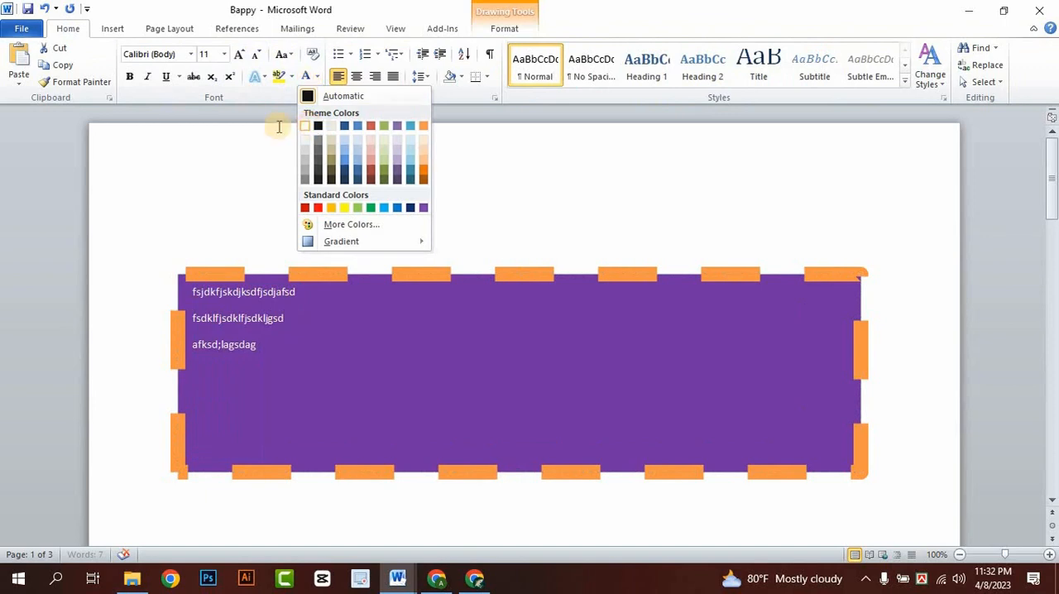
click(310, 124)
- Enlarge the sample text in the text box to 24 pt and make it bold
click(238, 55)
click(238, 56)
click(238, 56)
click(238, 56)
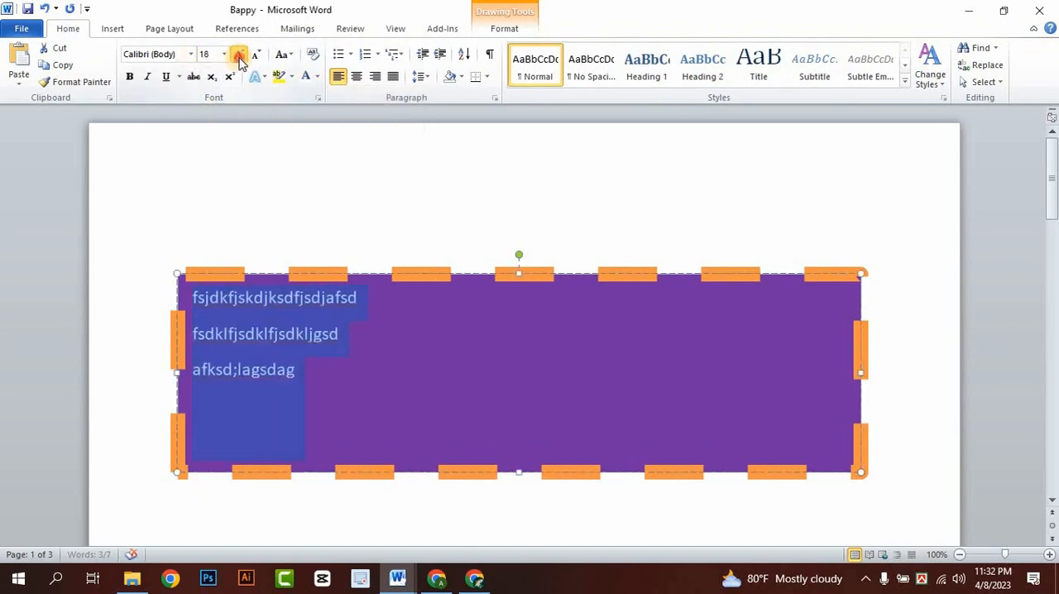
click(238, 56)
click(238, 55)
click(238, 55)
click(568, 218)
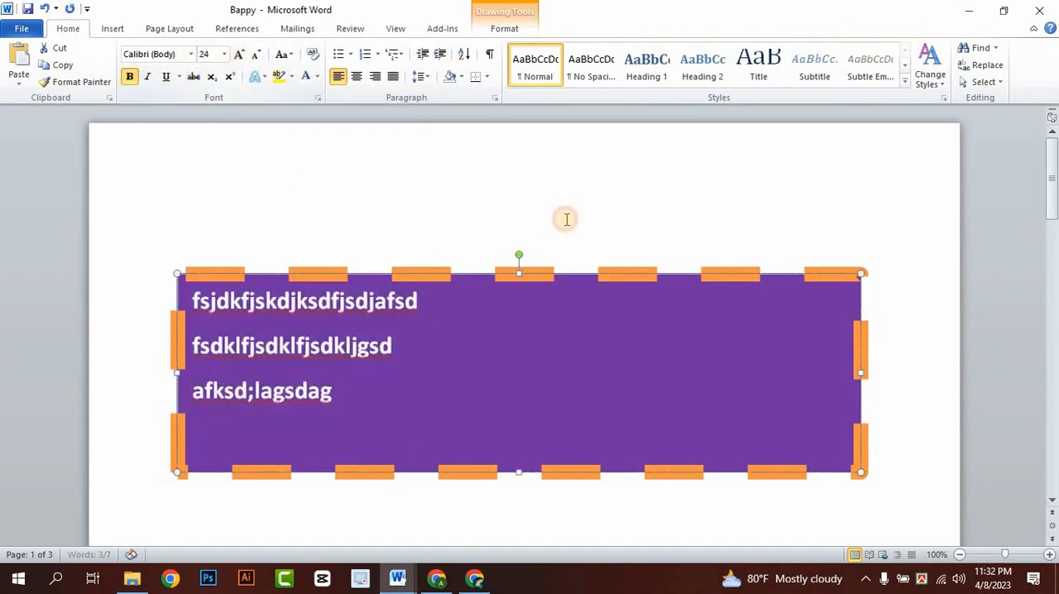
- Delete the purple text box with its sample text from the page
click(560, 309)
click(563, 274)
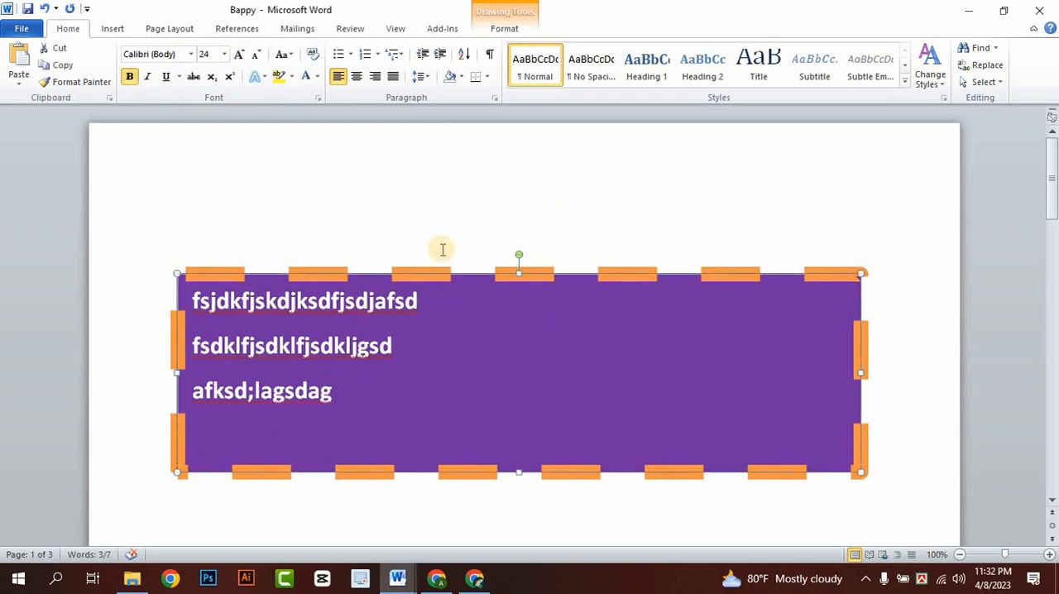
key(Delete)
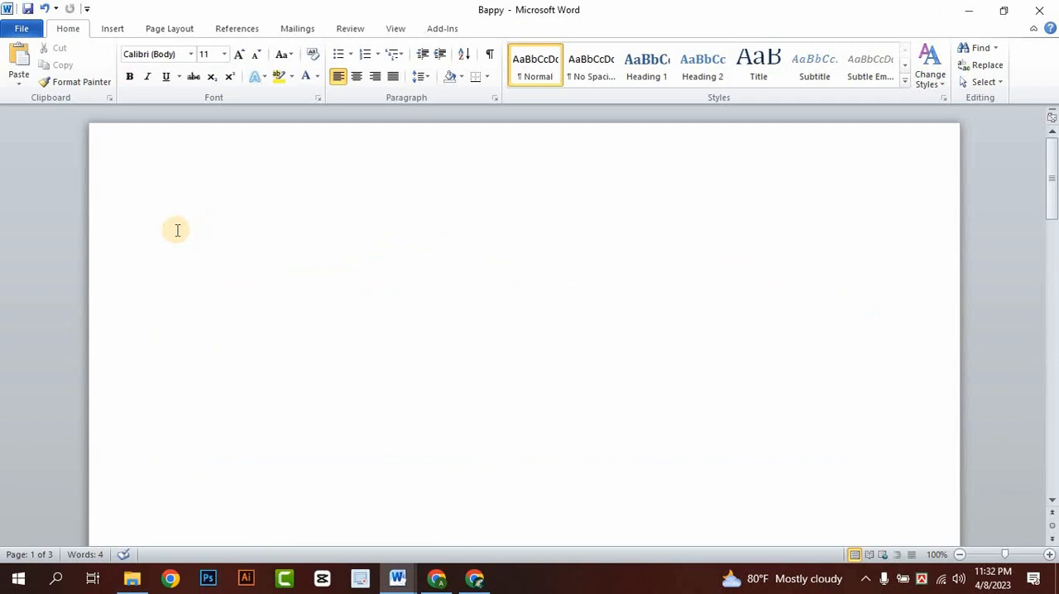
- Draw a new text box about 0.47" high and 3.12" wide near the page's upper-right corner, and shift it slightly left
click(112, 29)
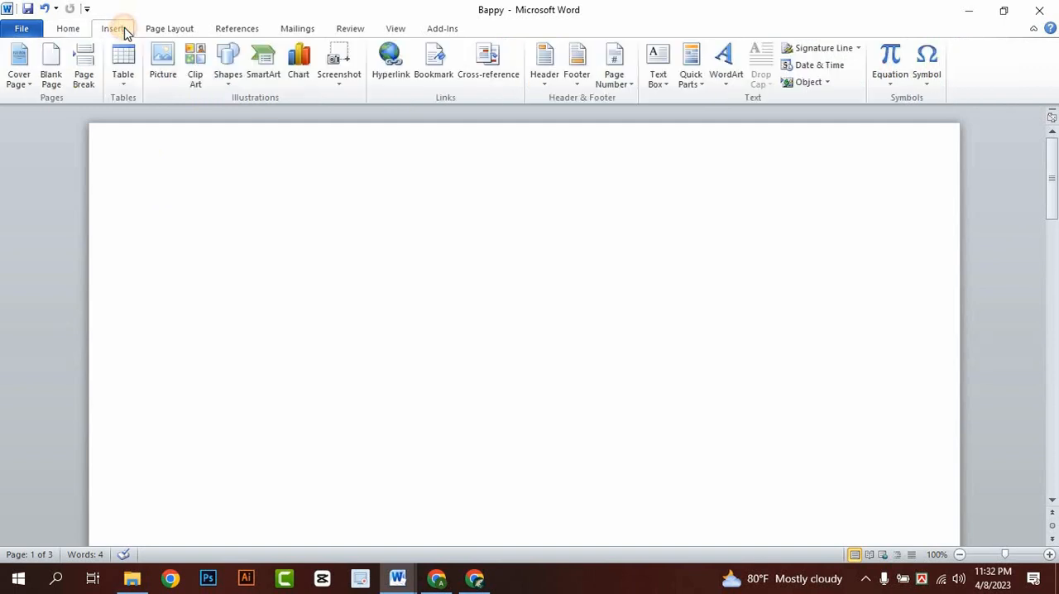
click(658, 78)
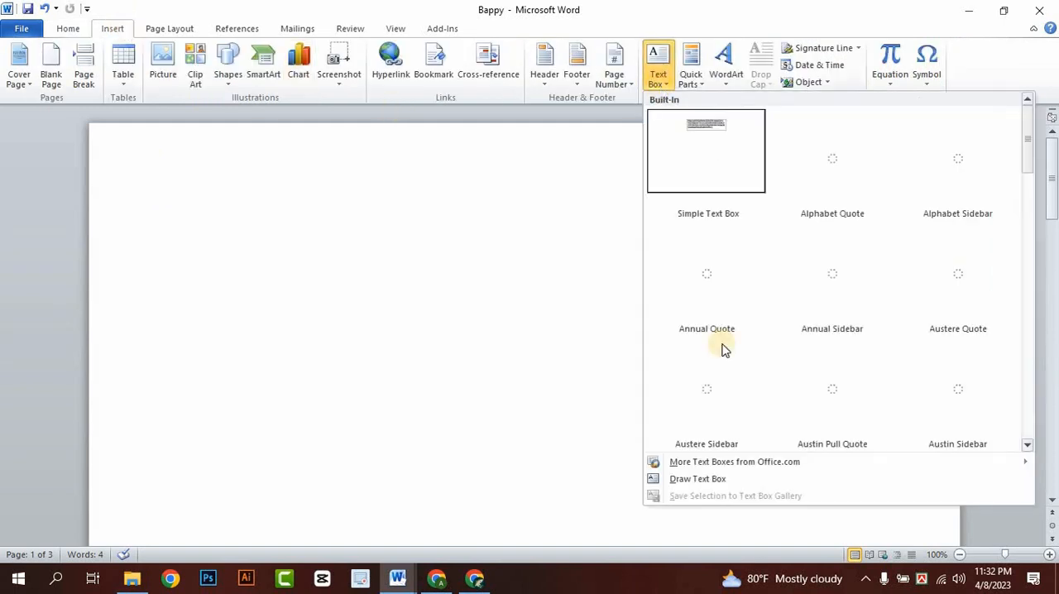
click(704, 487)
mouse_move(709, 180)
mouse_down()
mouse_move(803, 224)
mouse_move(939, 211)
mouse_up()
drag(749, 212, 704, 208)
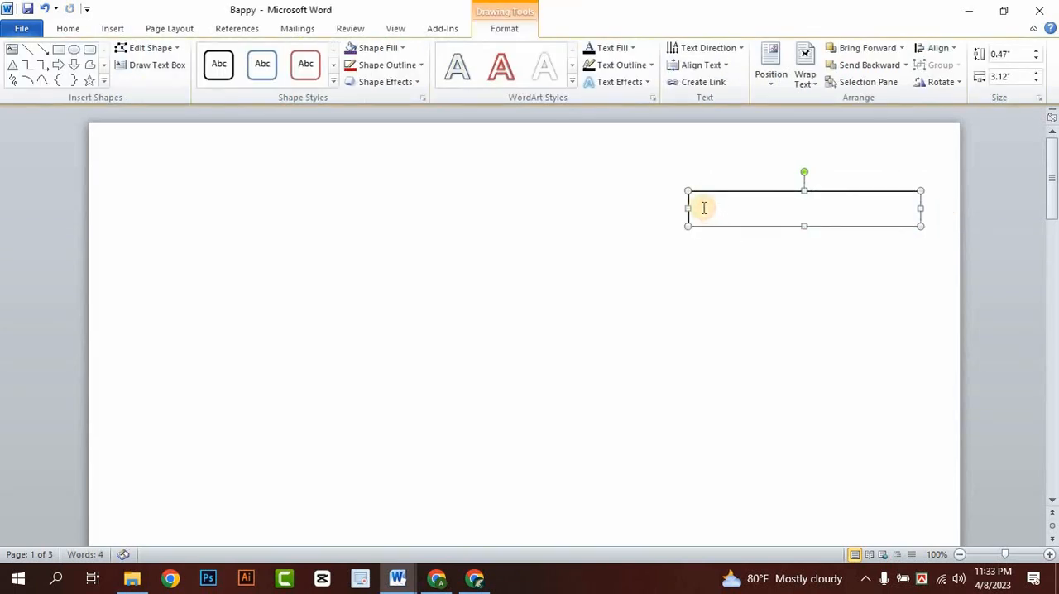
- Insert a table with eight columns and one row inside the new text box
click(108, 29)
click(121, 66)
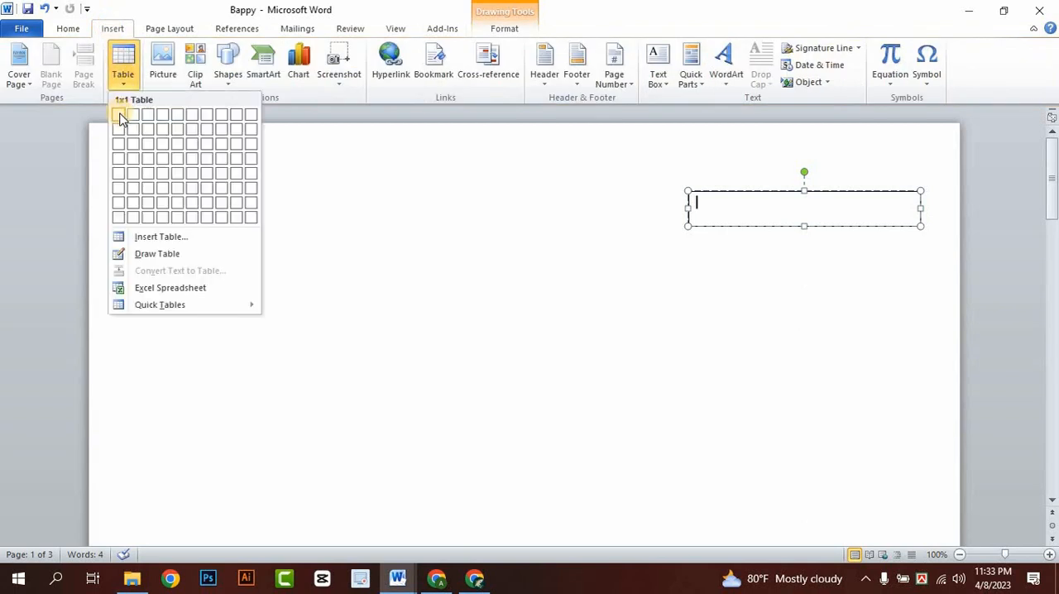
click(223, 118)
click(825, 240)
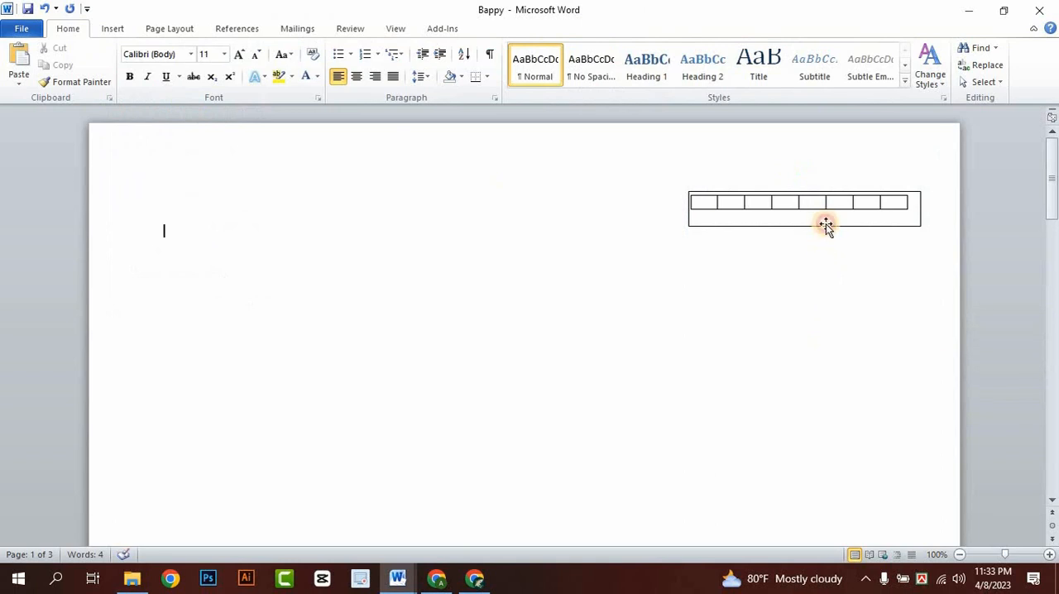
- Move the text box with its table to the page's left side and back to the upper-right area
drag(826, 223, 233, 215)
drag(234, 215, 771, 213)
click(760, 217)
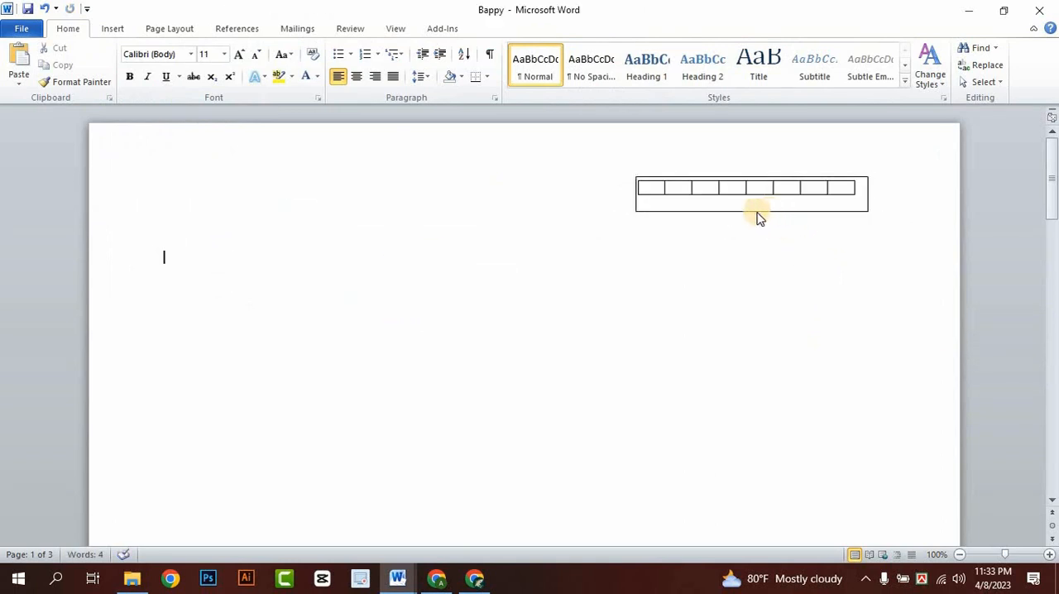
click(854, 211)
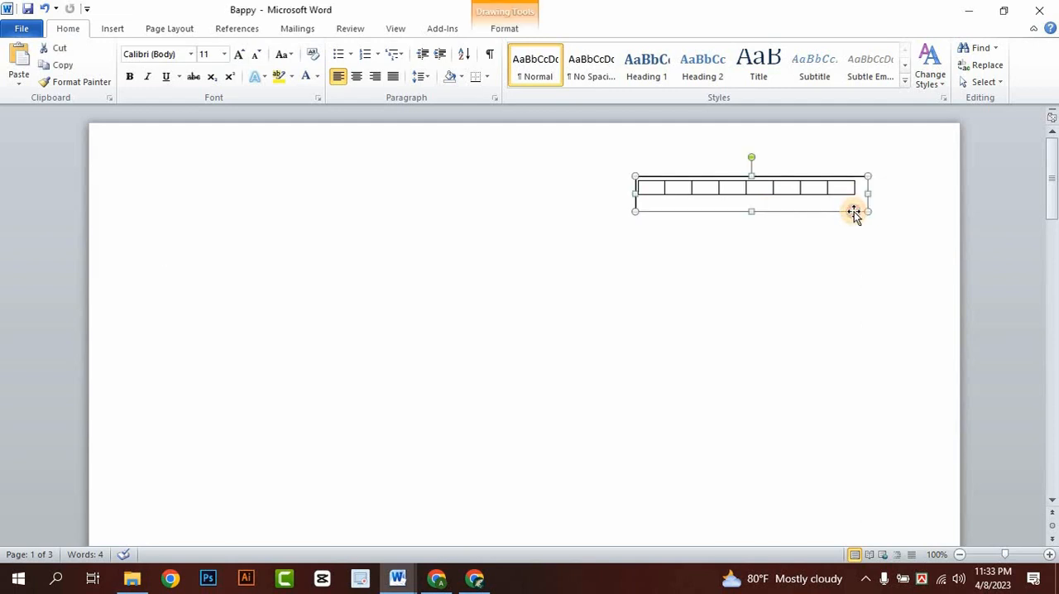
- Remove the outline from the text box that holds the eight-column table
click(513, 28)
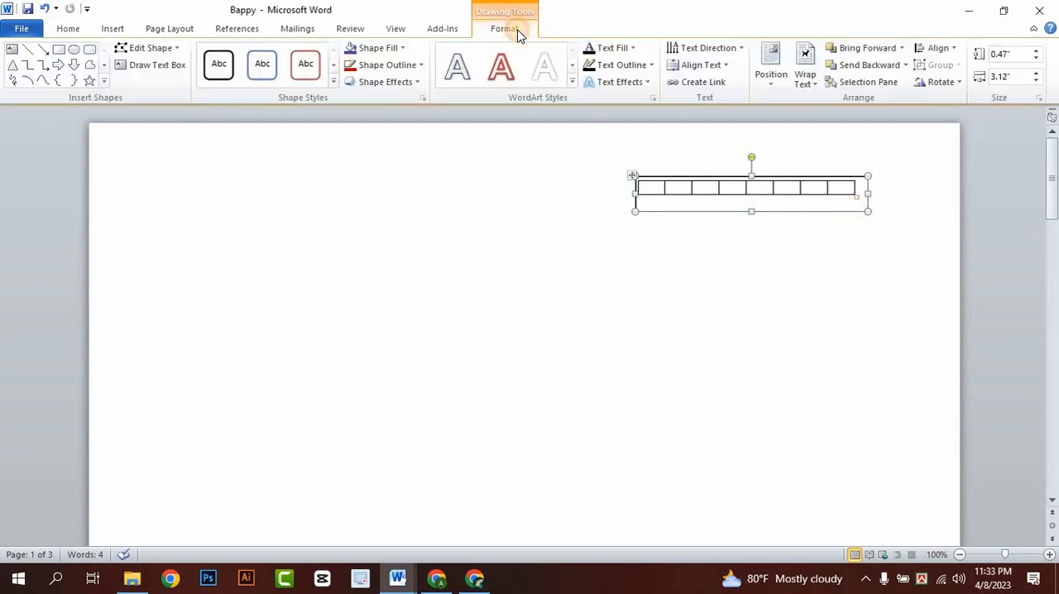
click(379, 66)
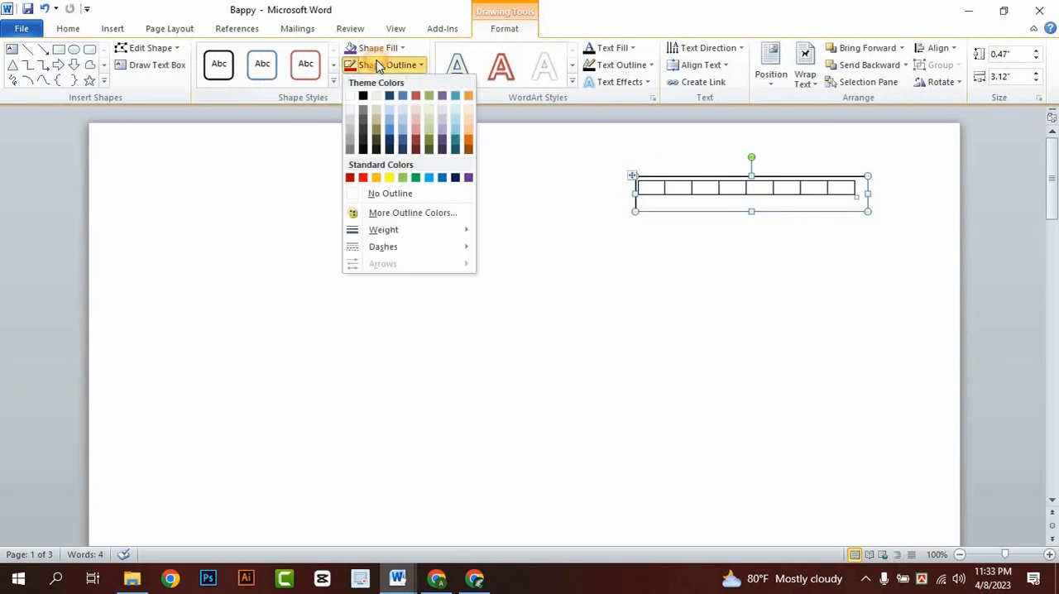
click(373, 194)
click(793, 293)
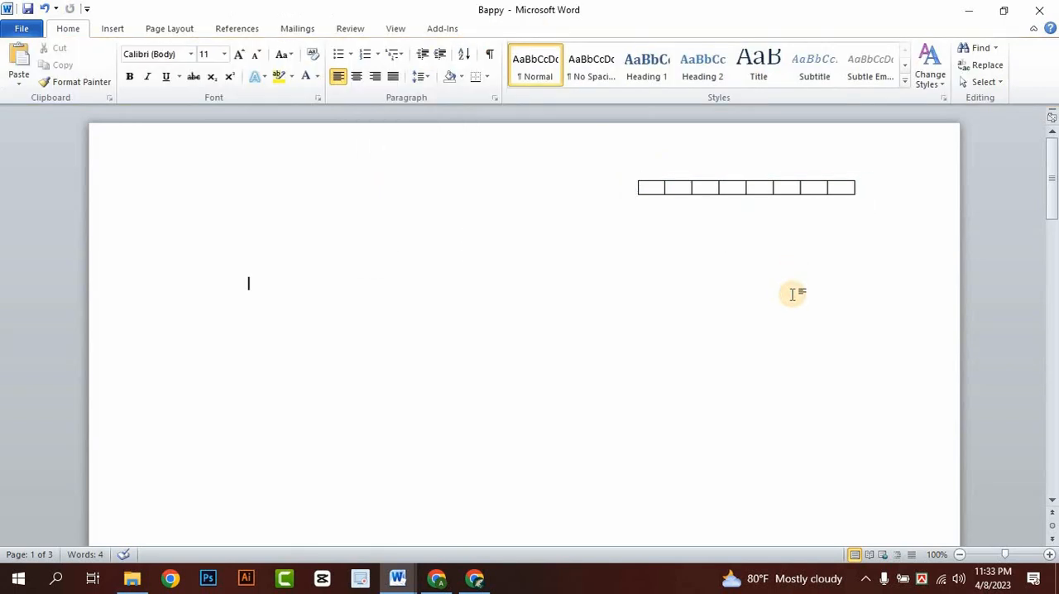
click(707, 189)
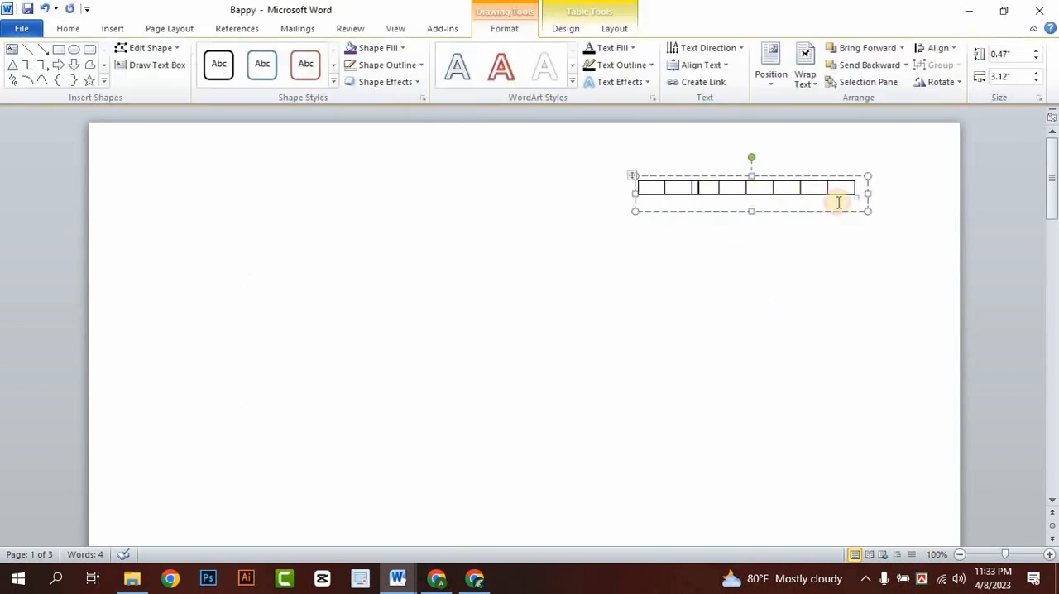
click(861, 274)
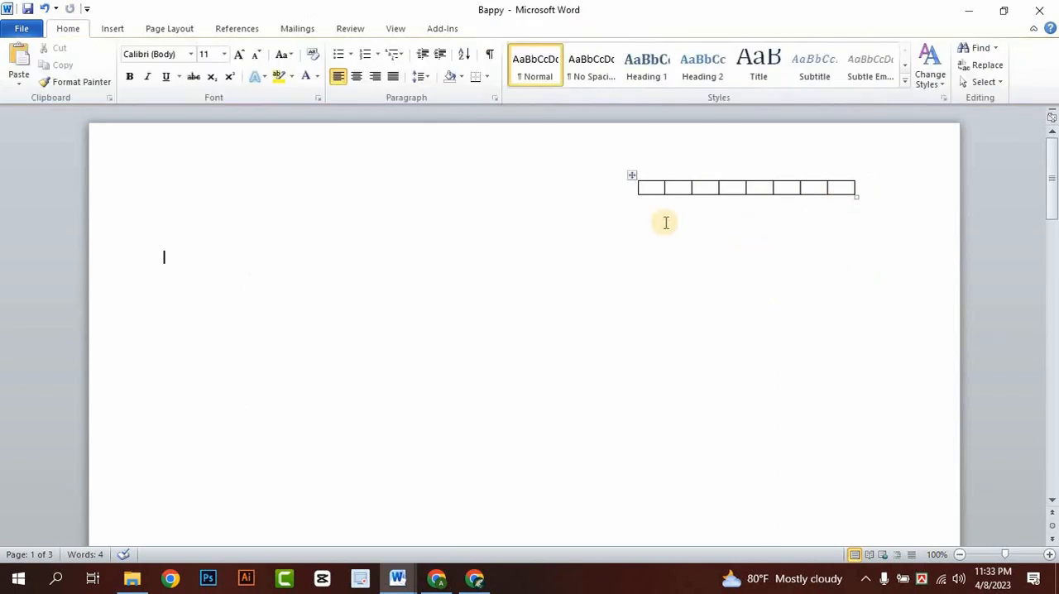
click(756, 199)
click(529, 259)
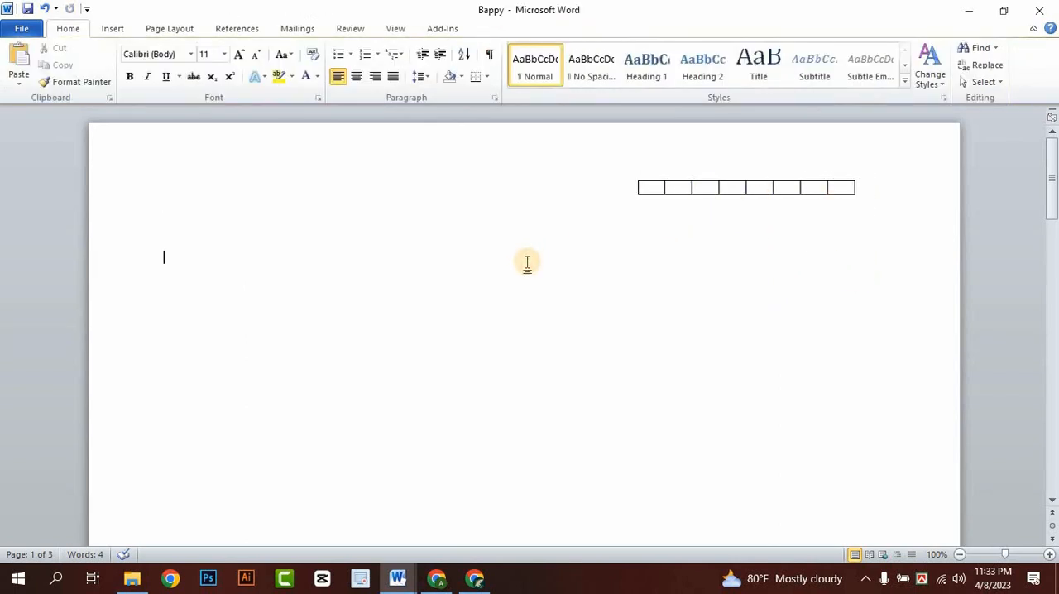
scroll(527, 263, down, 3)
scroll(528, 263, up, 3)
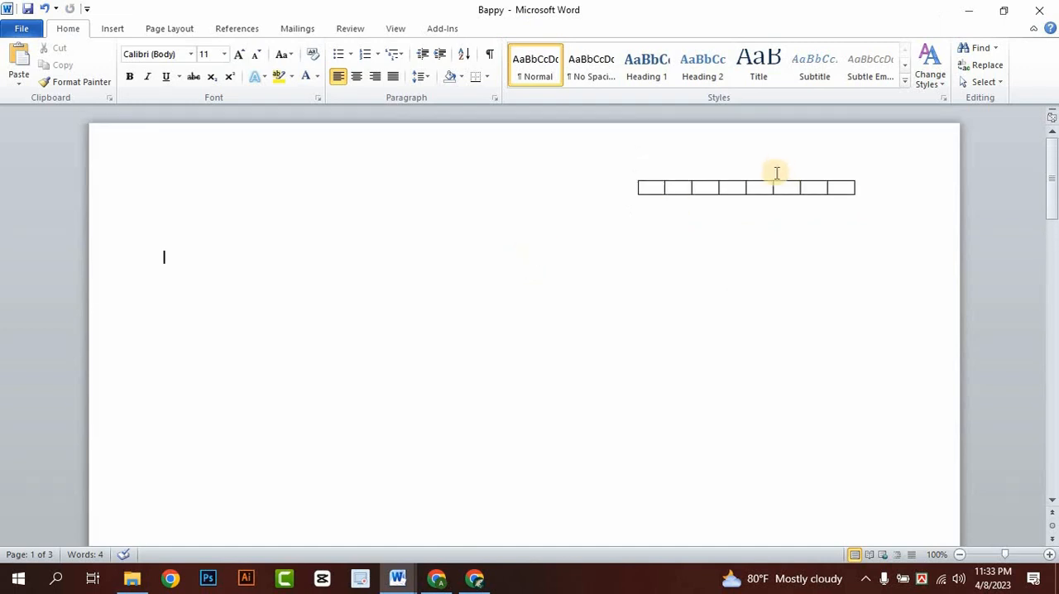
- Delete the text box together with the eight-column table inside it
click(775, 185)
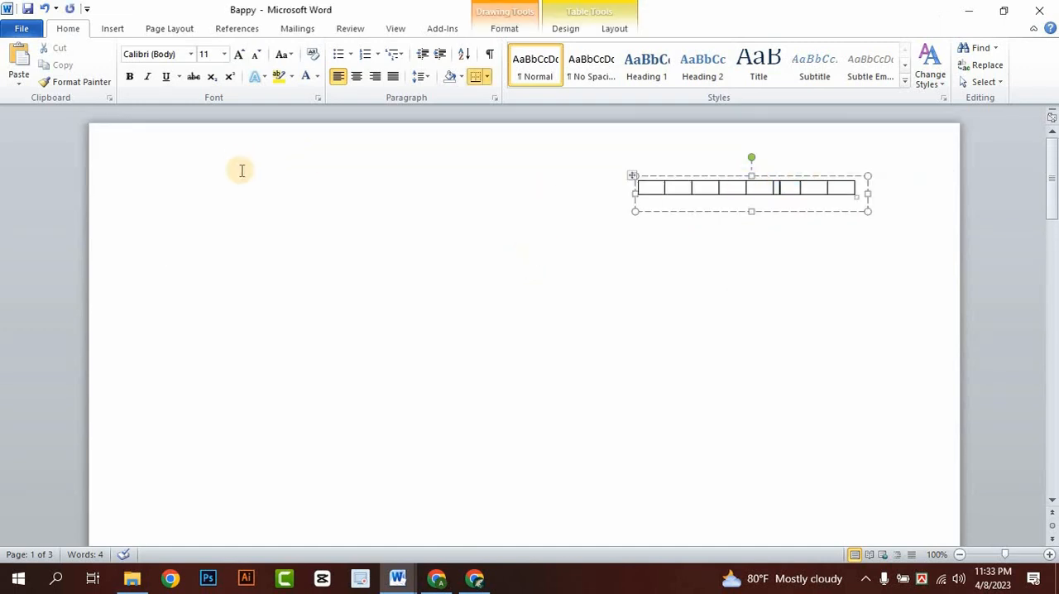
click(724, 212)
key(Delete)
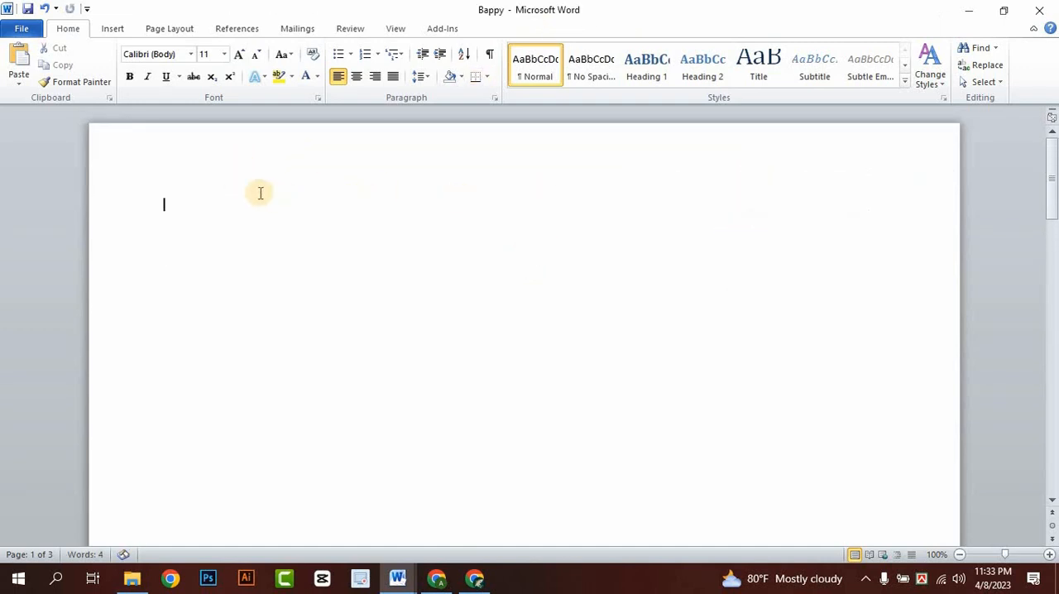
- Examine the curved WordArt title on the second page as a model, and return to the empty first page
click(112, 29)
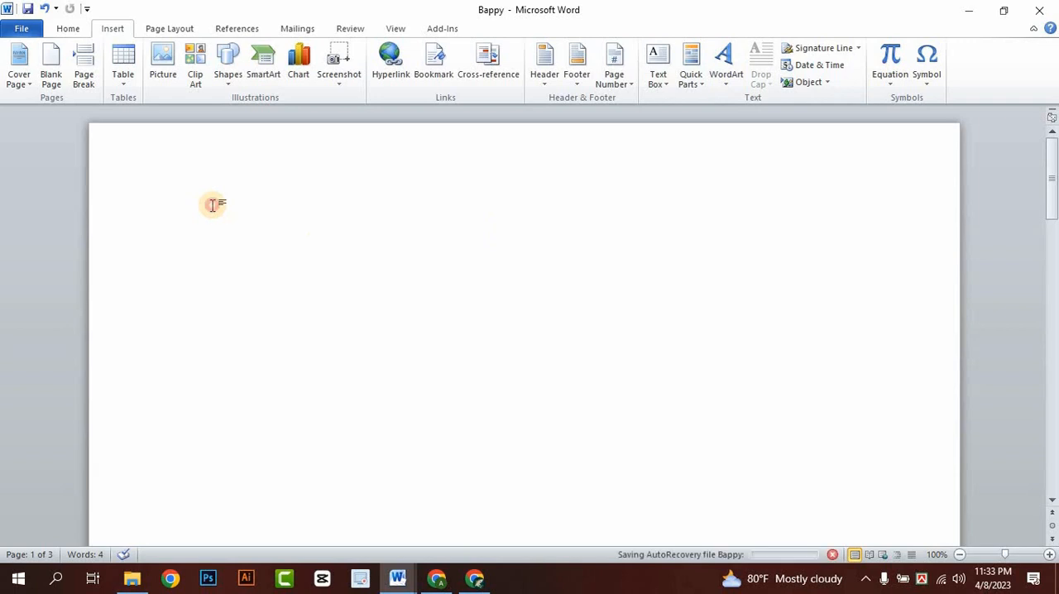
scroll(358, 257, down, 2)
scroll(356, 253, down, 5)
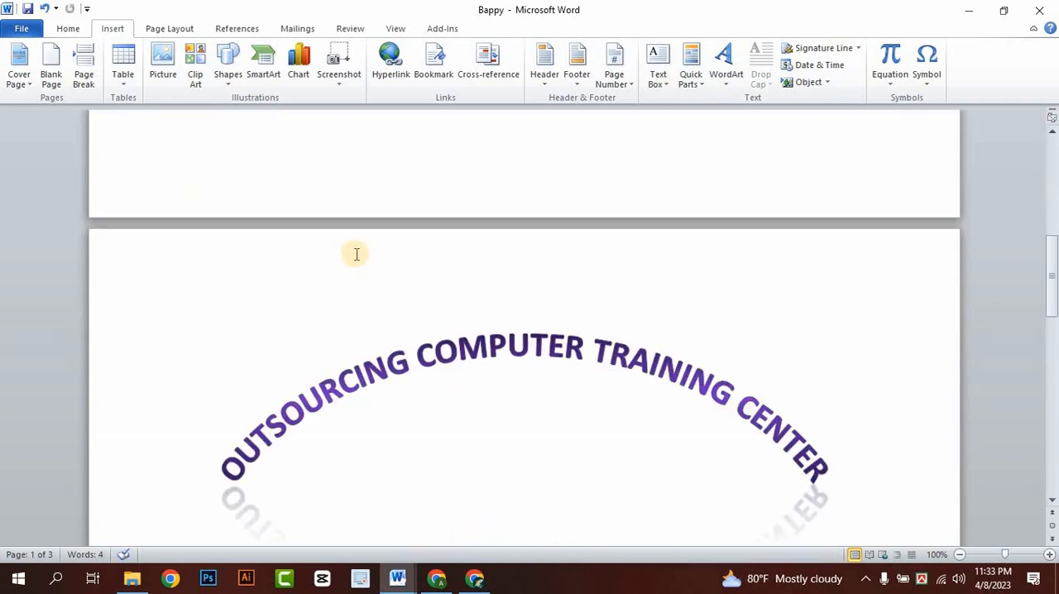
scroll(398, 355, up, 2)
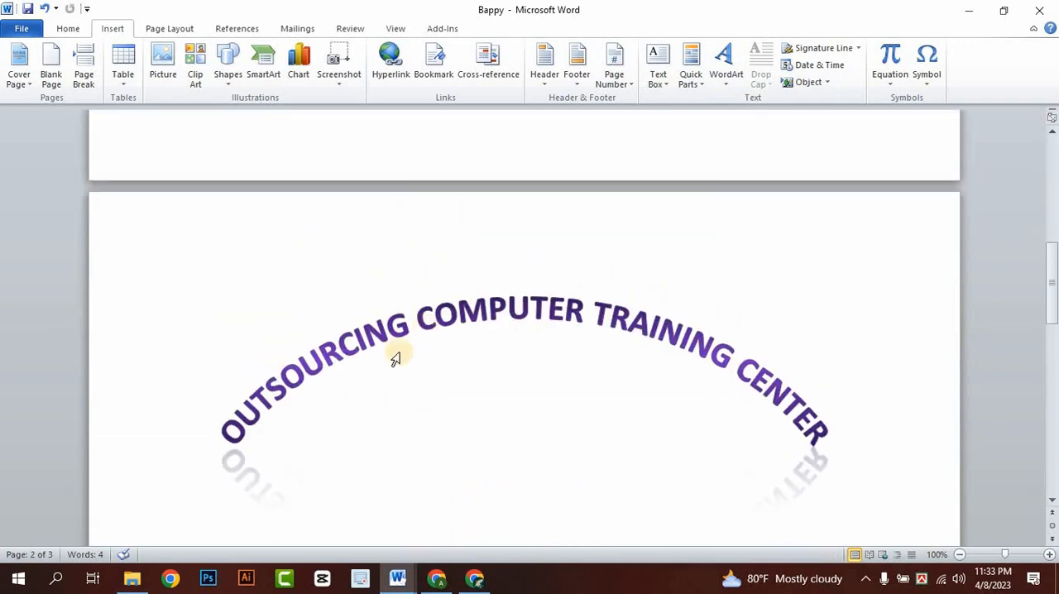
scroll(569, 344, down, 1)
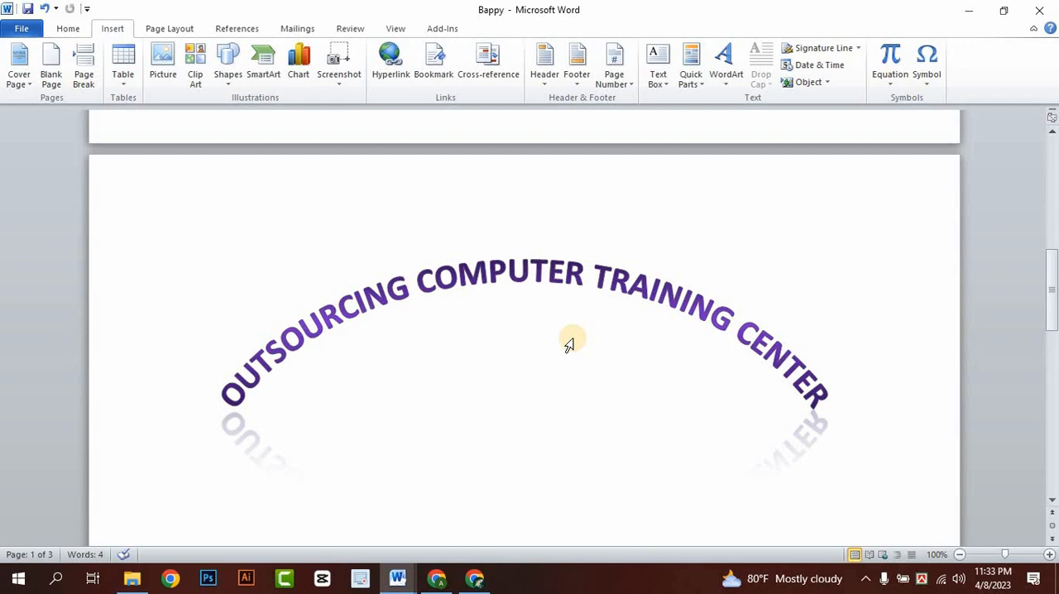
scroll(503, 298, up, 3)
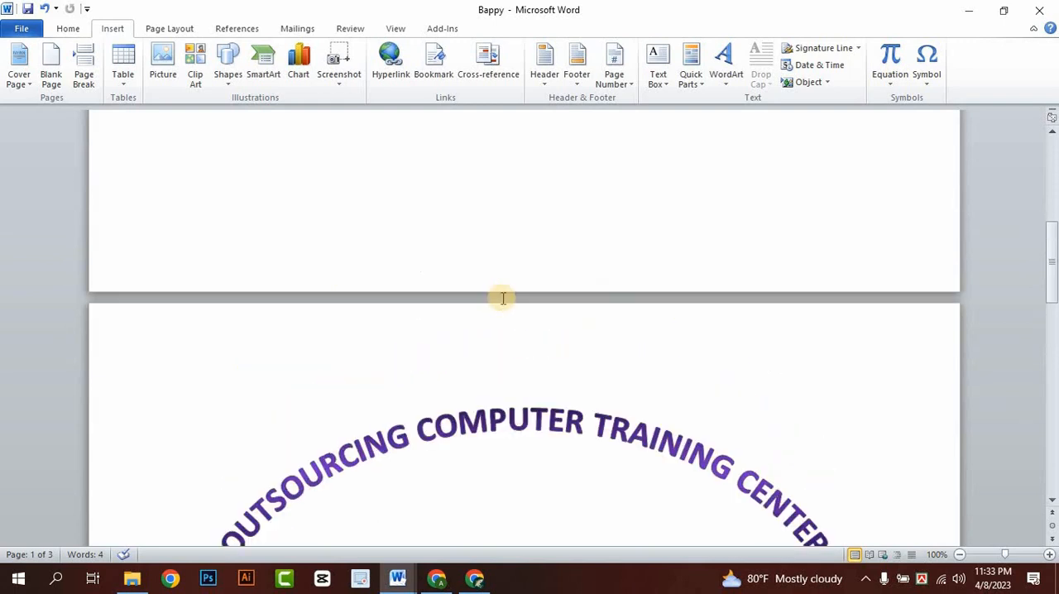
scroll(373, 278, up, 10)
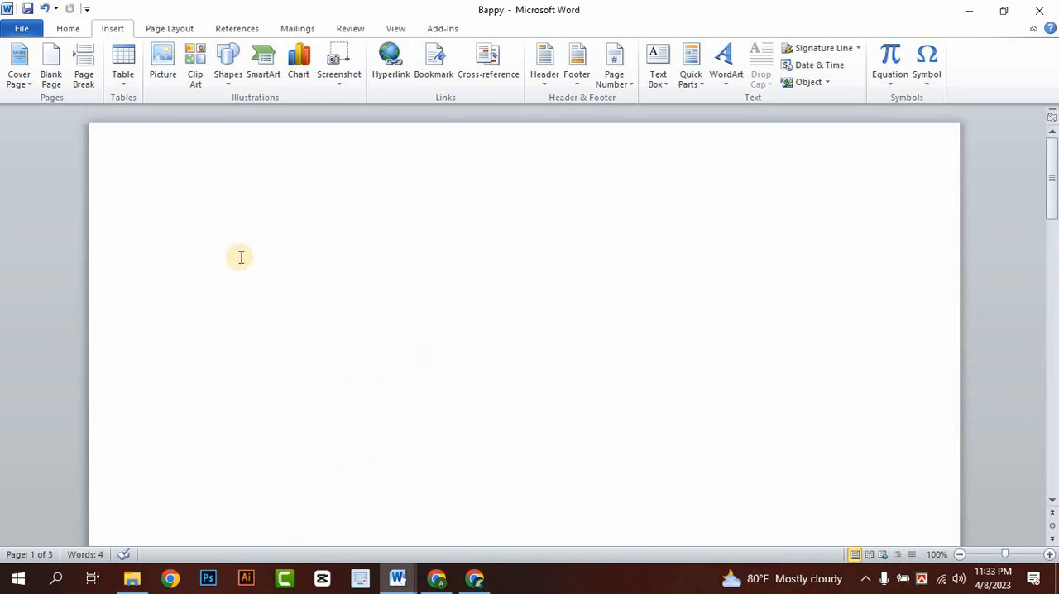
- Insert WordArt in the purple gradient style with reflection on the first page, with the text "OUTSOURCING COMPUTER TRAINING CENTER"
click(729, 74)
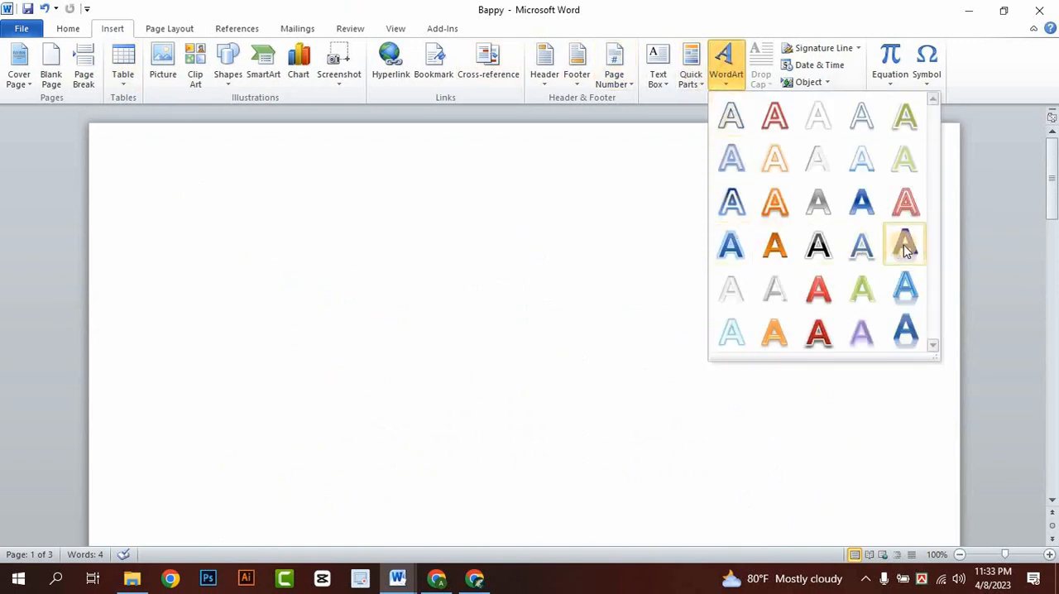
click(907, 247)
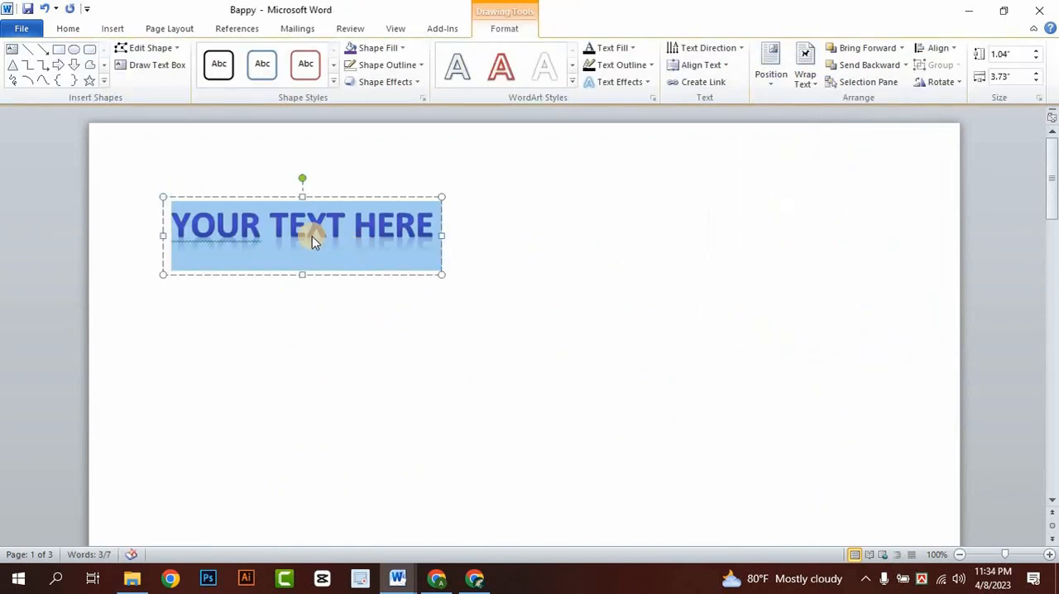
text(O)
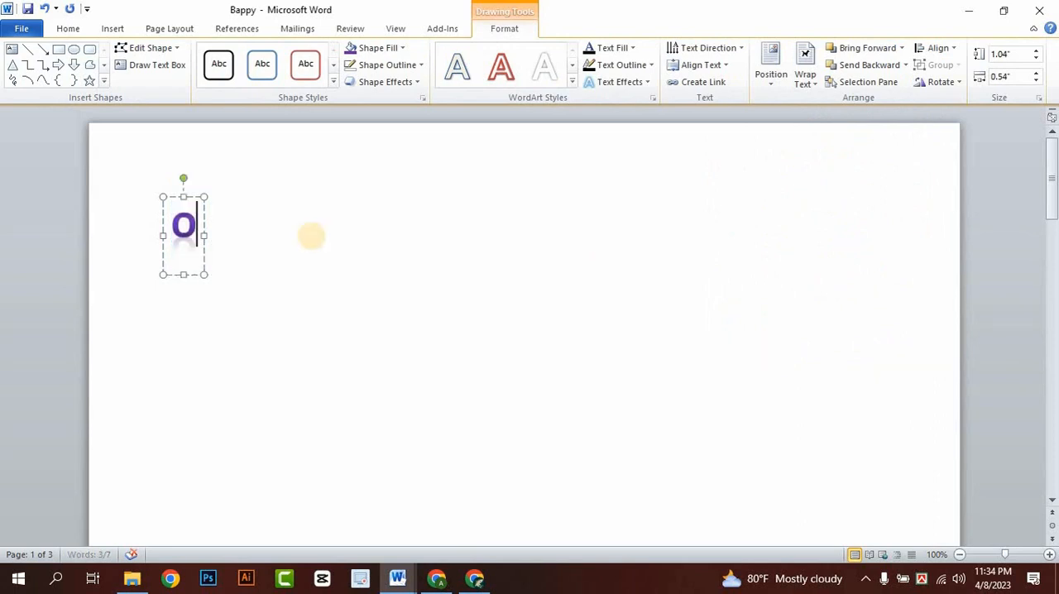
text(UTSOURC)
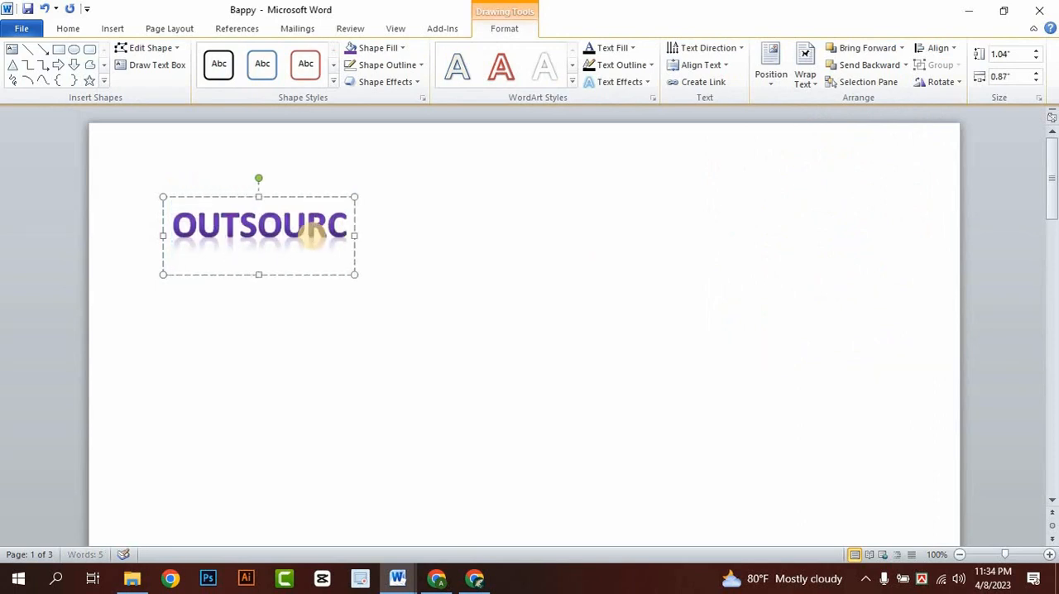
text(ING COMPUT)
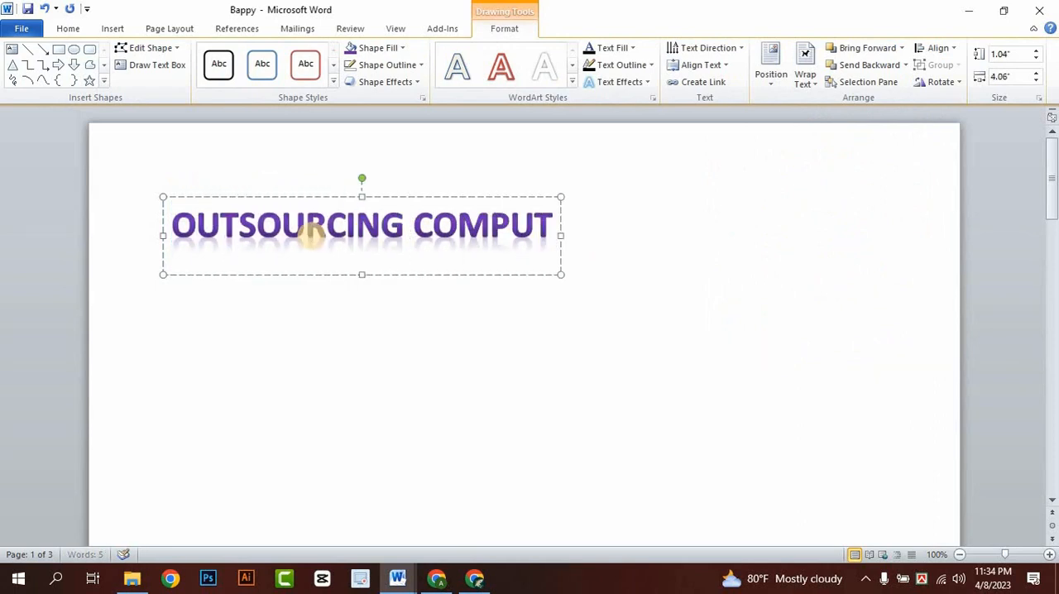
text(ER TRAING)
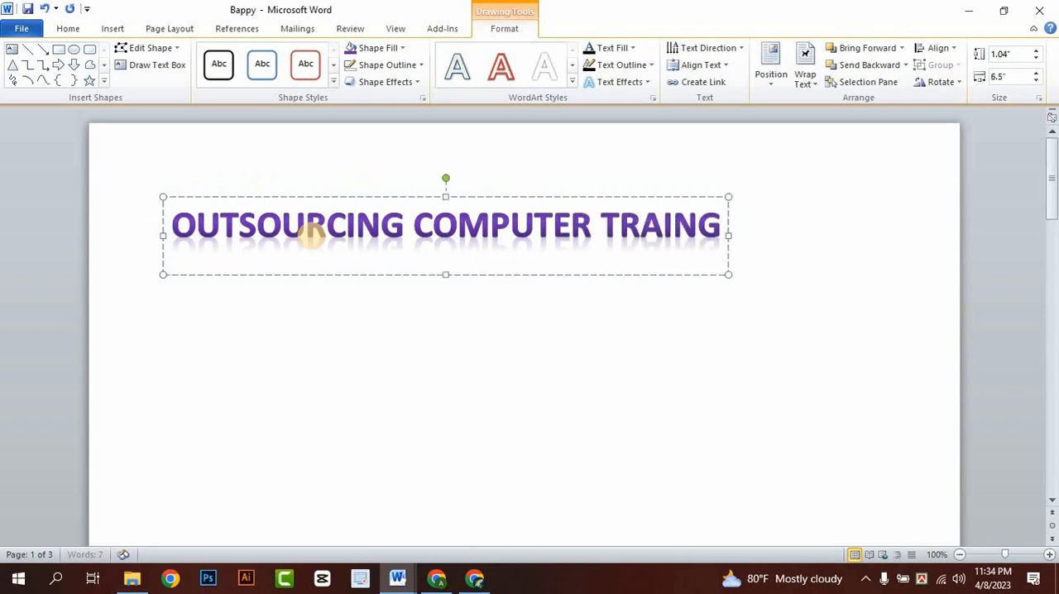
key(BackSpace)
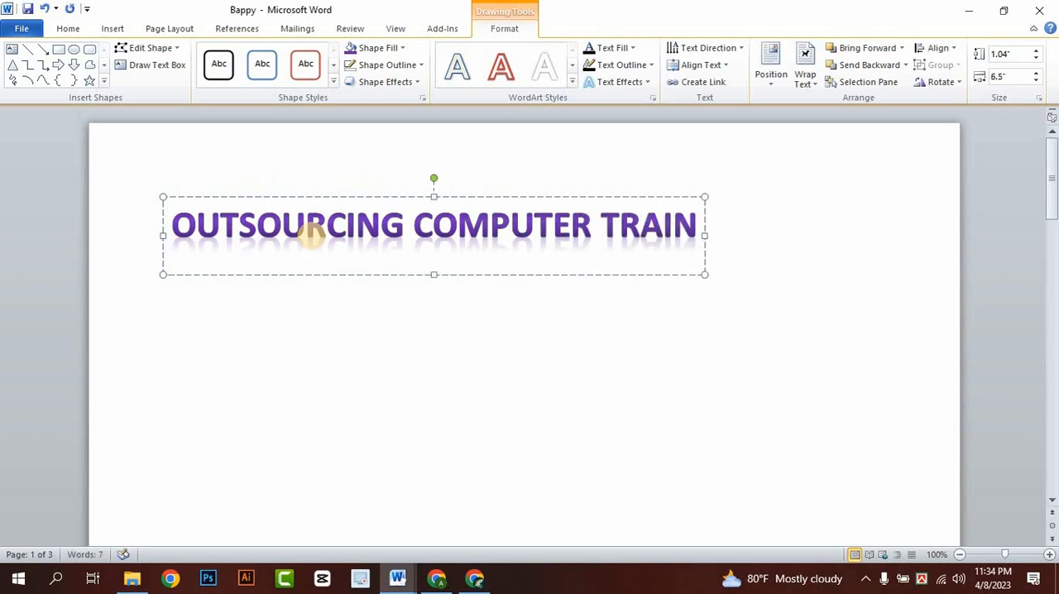
text(ING CENTER)
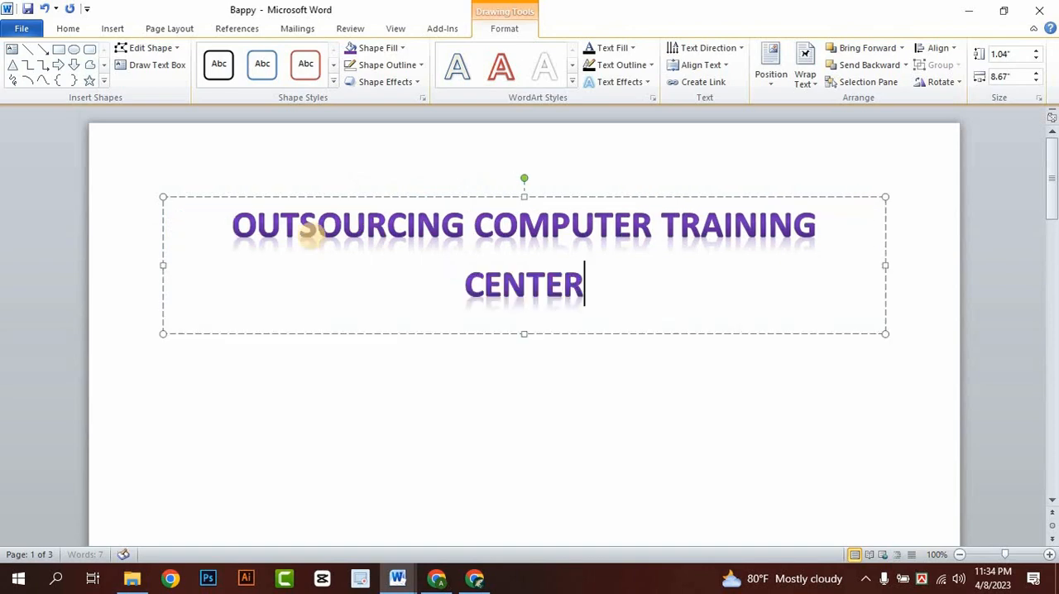
- Widen the WordArt box to about 10.33" and reduce its title text to font size 24
drag(921, 253, 140, 201)
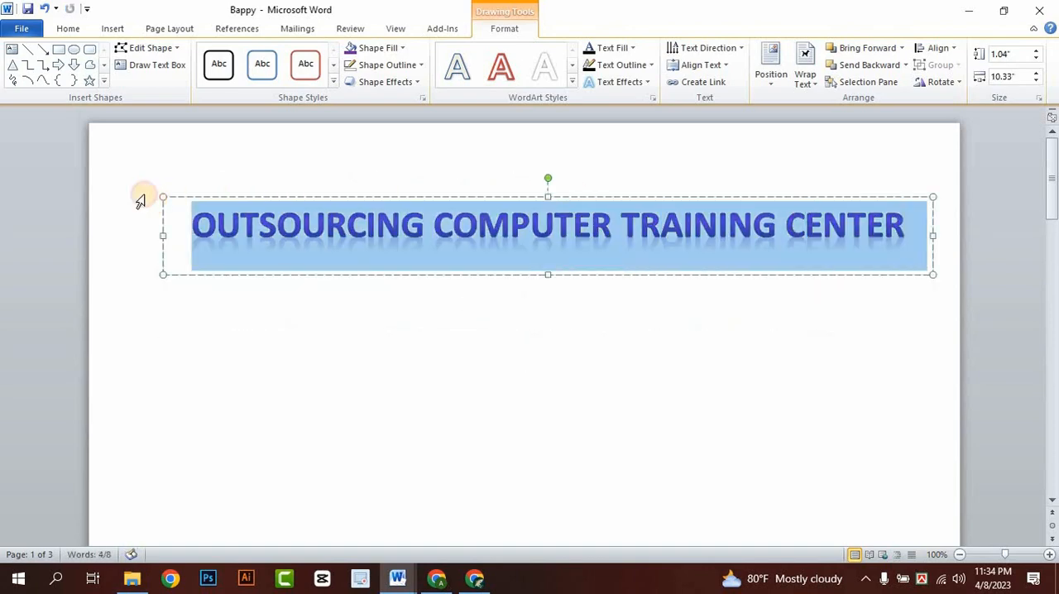
click(80, 28)
click(255, 55)
click(256, 55)
click(256, 55)
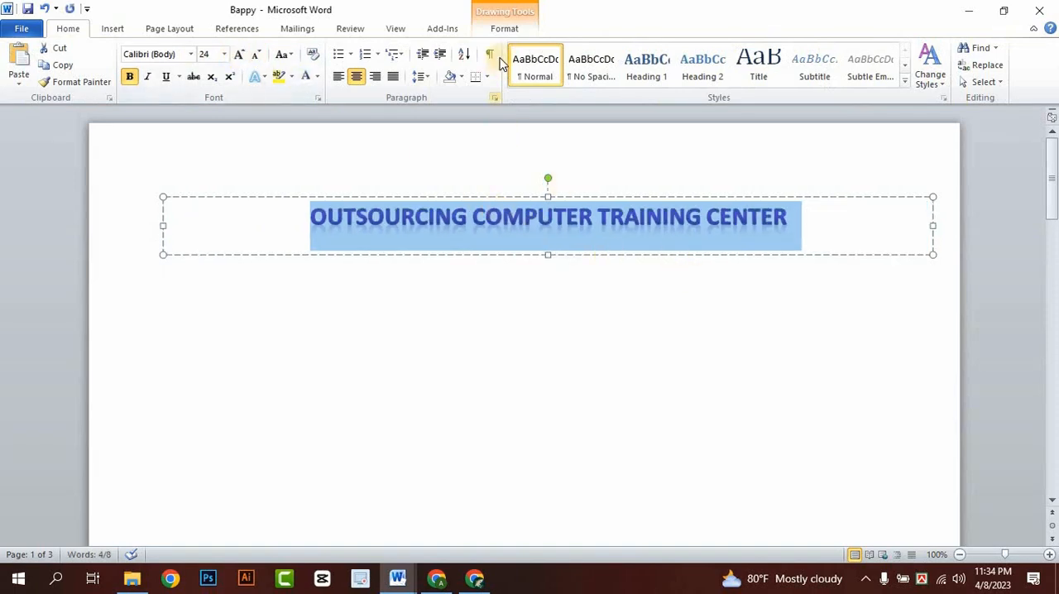
- Apply the upward-arch Follow Path transform as a text effect to the WordArt title
click(497, 29)
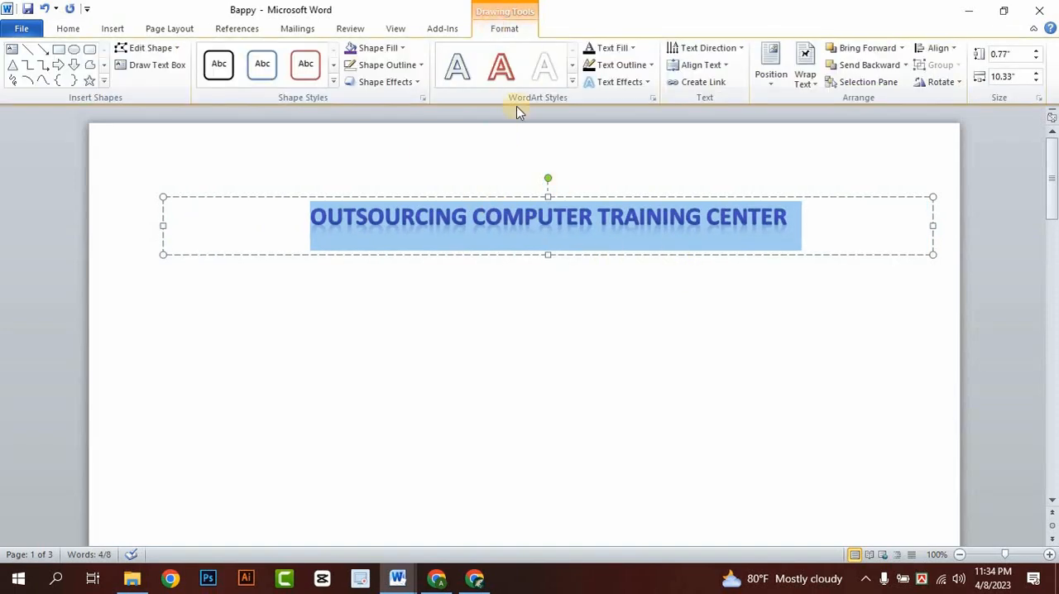
click(518, 197)
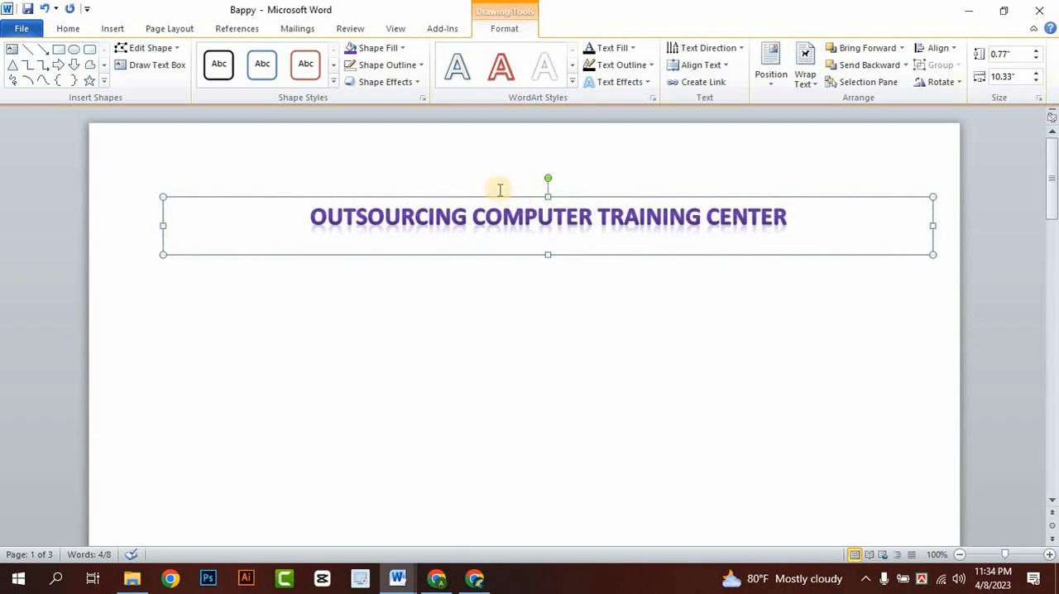
click(379, 91)
click(379, 92)
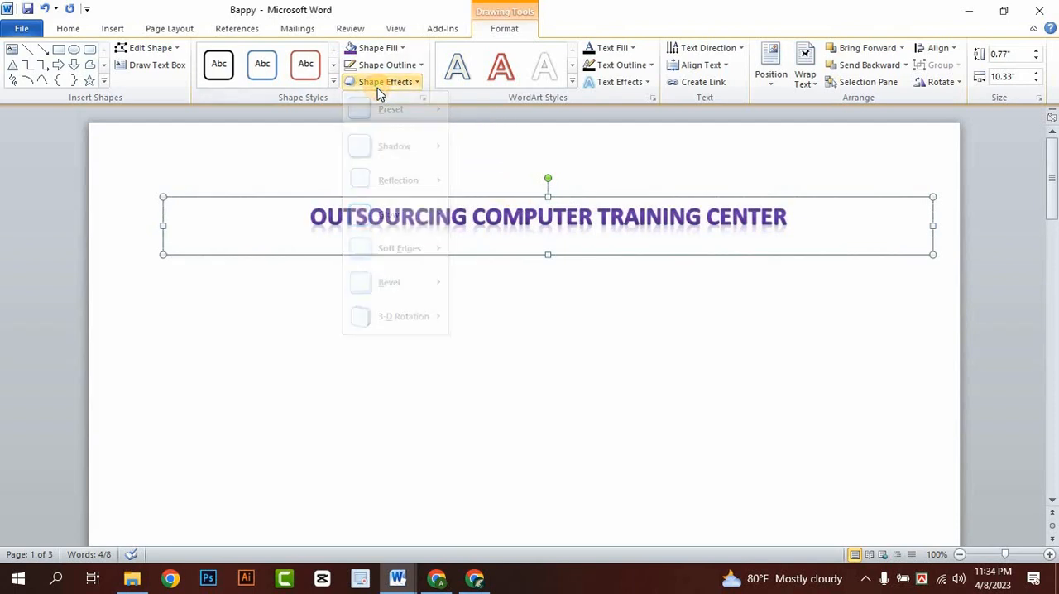
click(640, 86)
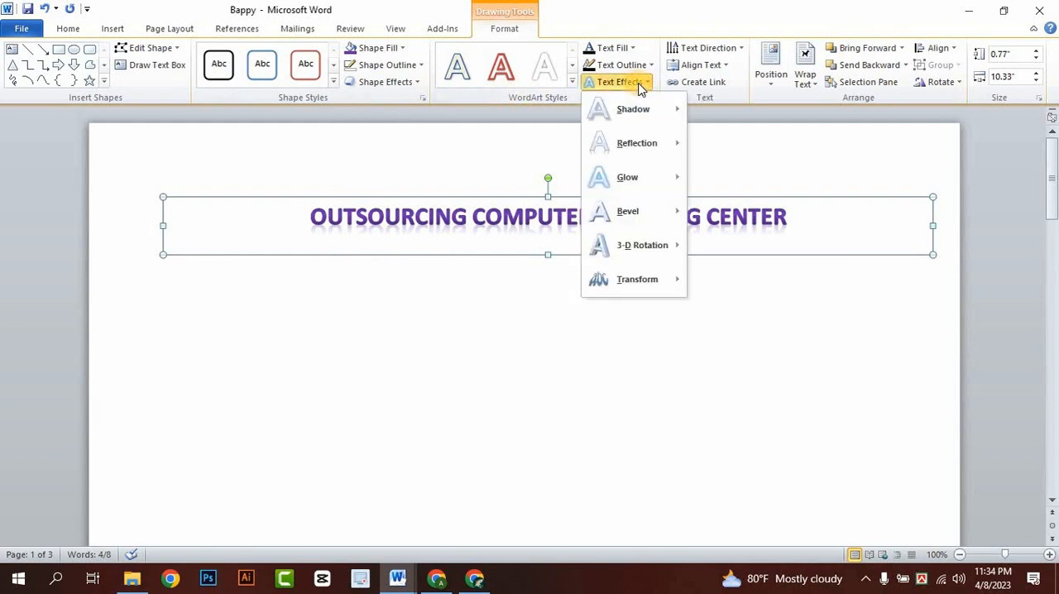
mouse_move(632, 287)
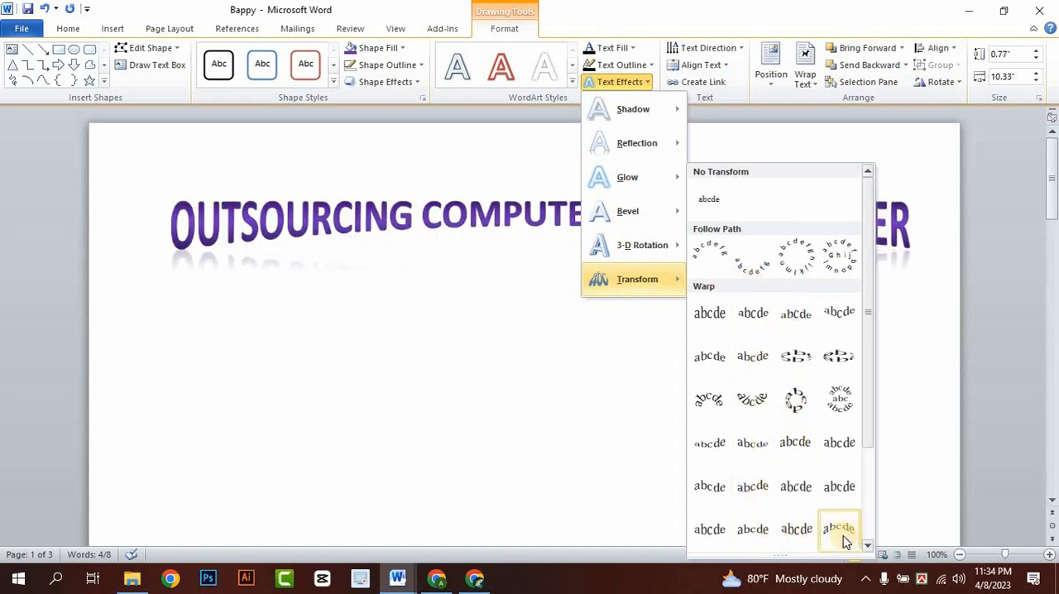
click(704, 260)
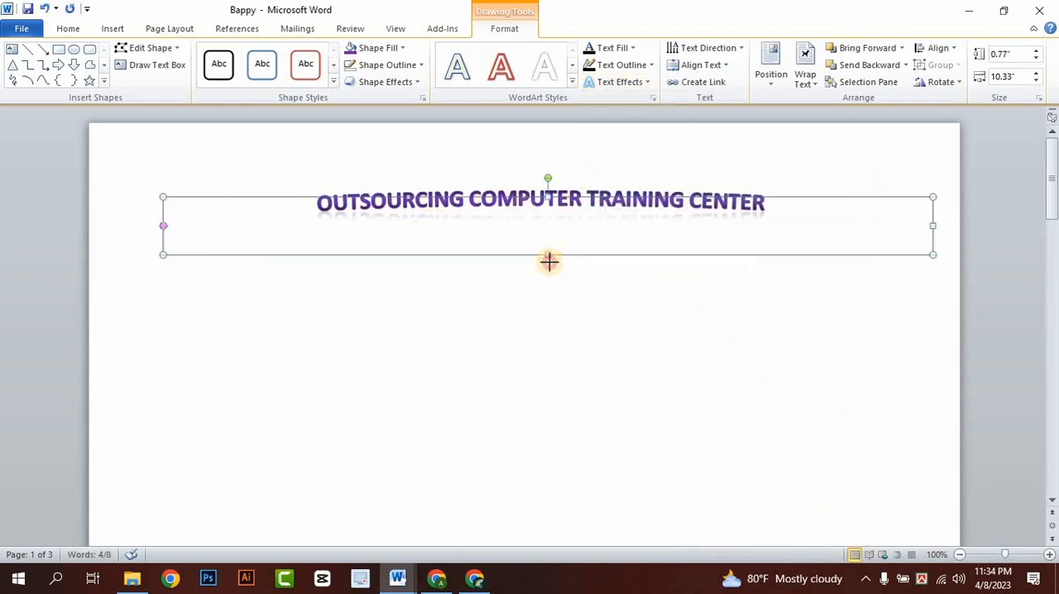
- Stretch the WordArt box downward to a height of about 6.06" to deepen the arch of the title
drag(550, 261, 566, 513)
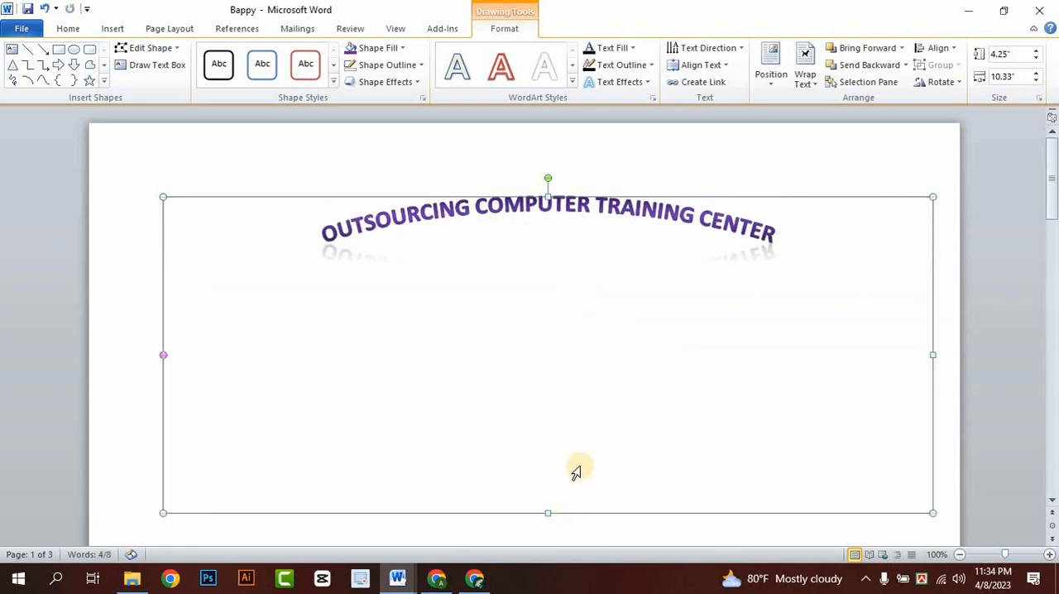
scroll(577, 469, down, 3)
drag(549, 403, 568, 538)
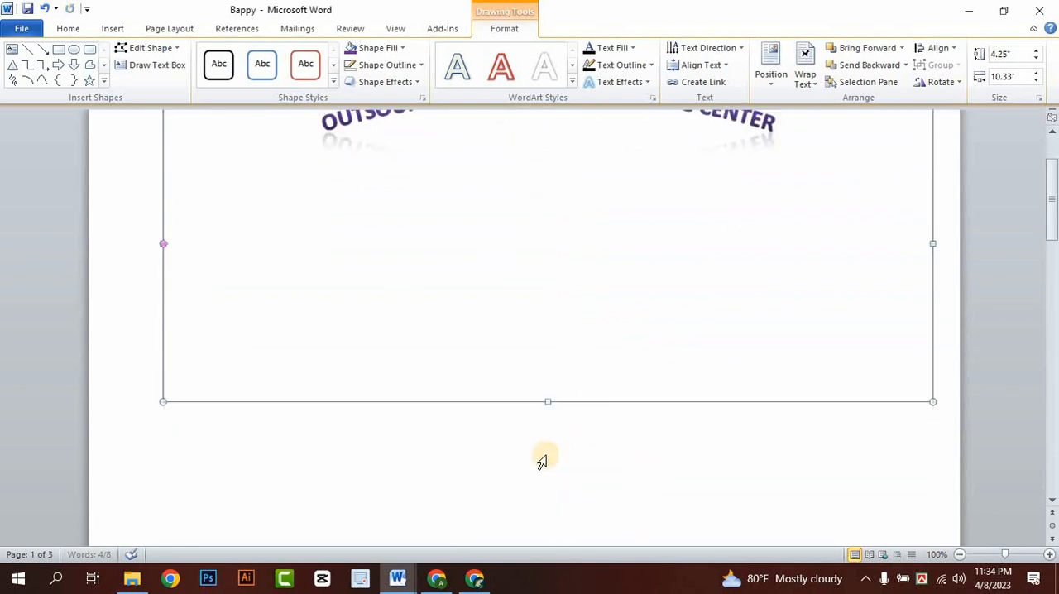
scroll(525, 357, up, 3)
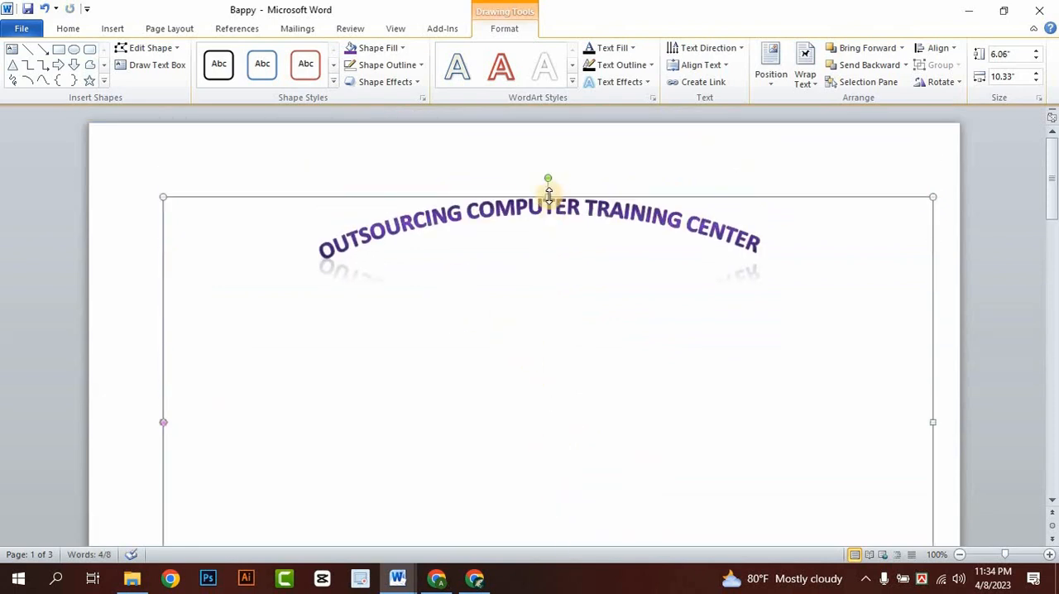
- Enlarge the arched title's font to 48, reduce it by one size, and deselect the WordArt
click(68, 28)
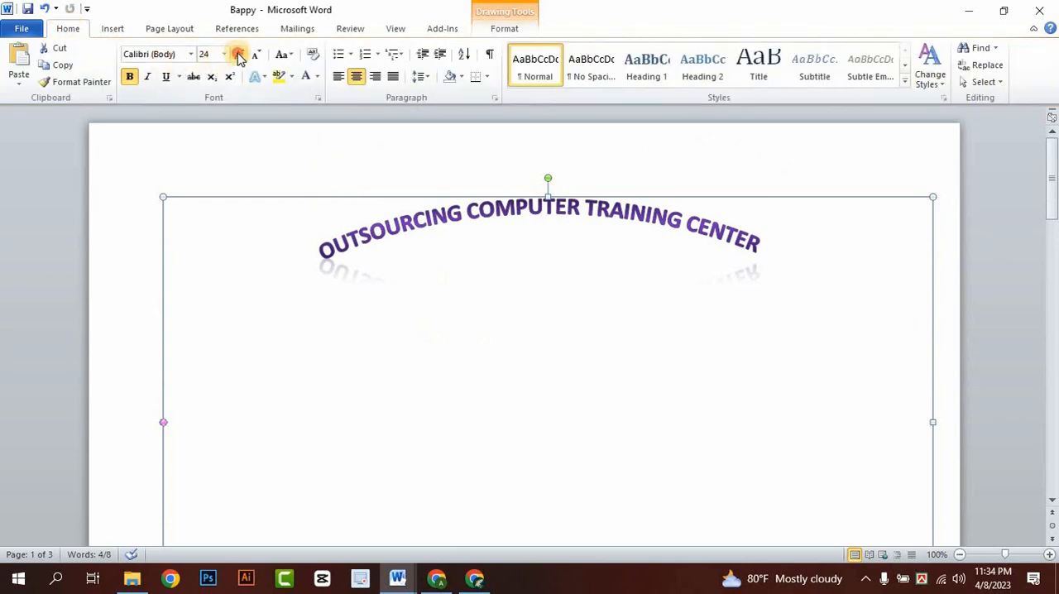
click(238, 55)
click(238, 55)
click(238, 54)
click(239, 54)
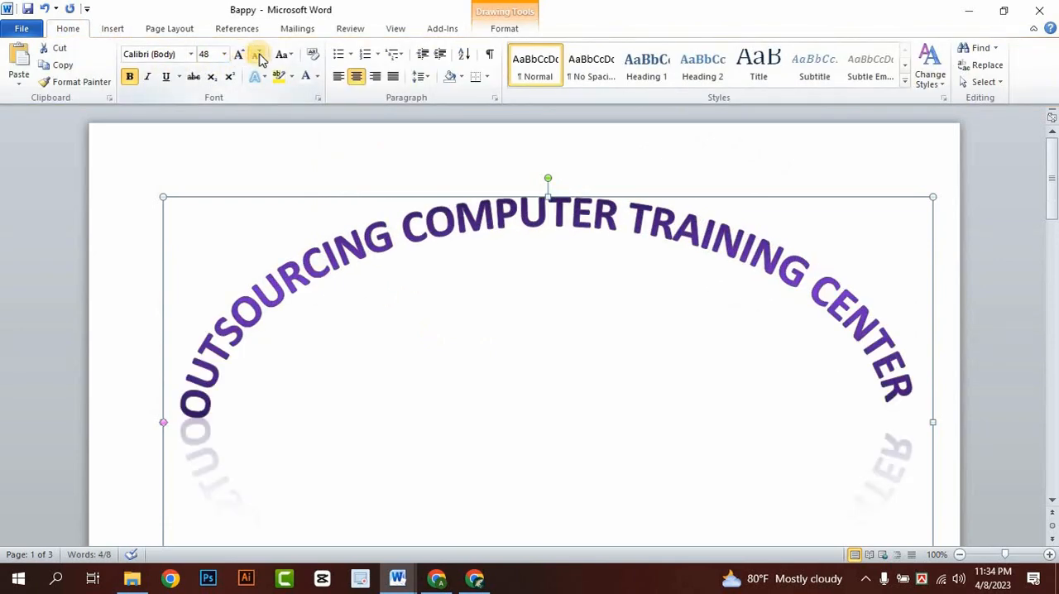
click(258, 56)
click(951, 246)
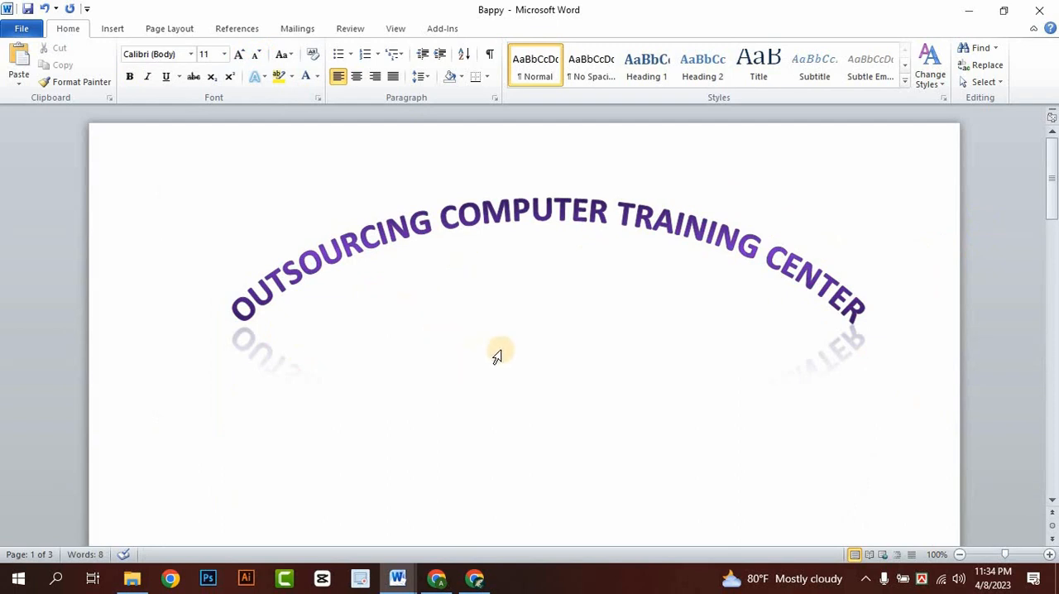
scroll(497, 355, down, 1)
scroll(714, 345, up, 1)
scroll(624, 362, down, 1)
scroll(539, 390, down, 5)
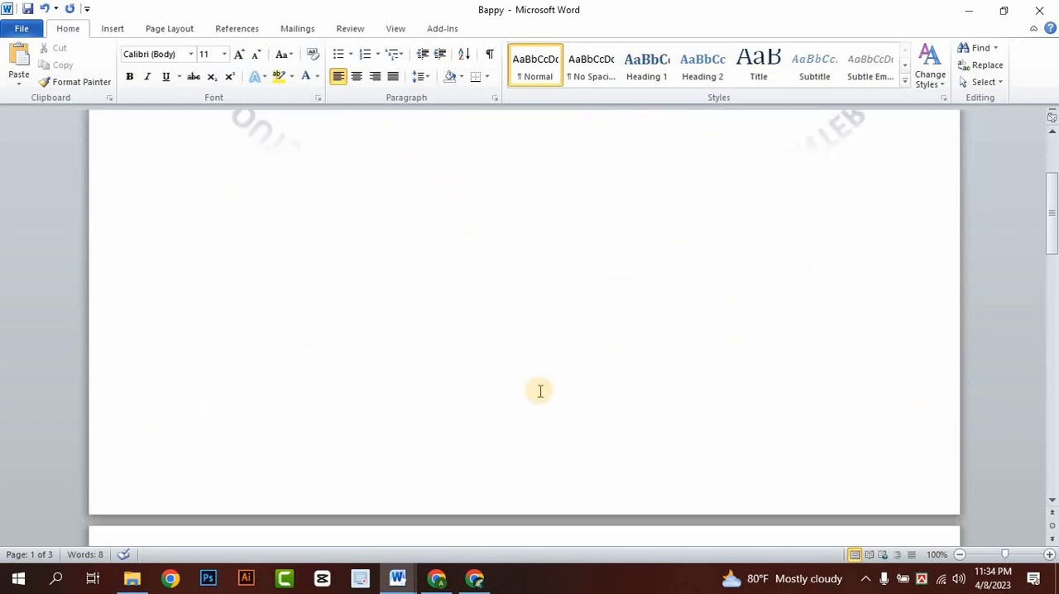
scroll(621, 331, up, 6)
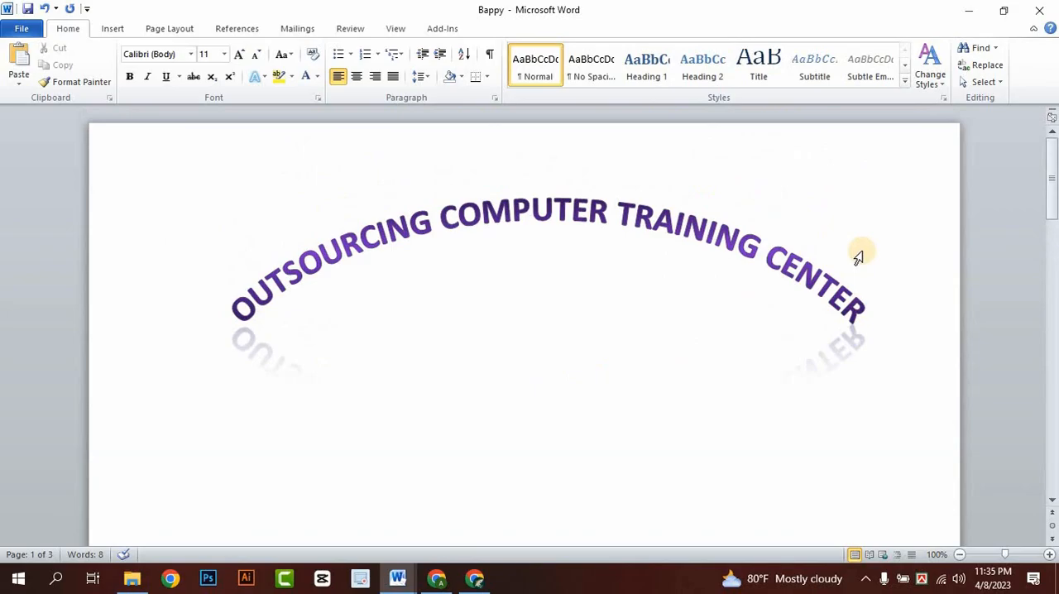